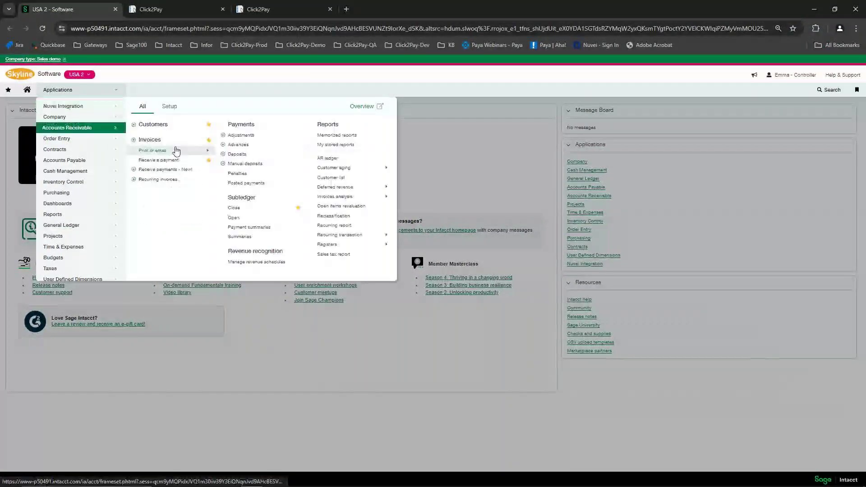
Step: Load the Accounts Receivable Invoices list from the Applications menu
click(176, 151)
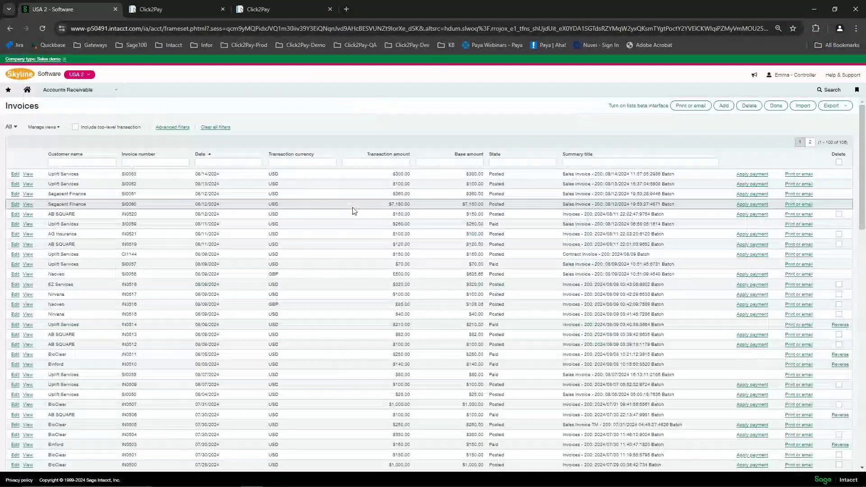
Step: View invoice IN0520 for AB SQUARE from the Invoices list
click(154, 283)
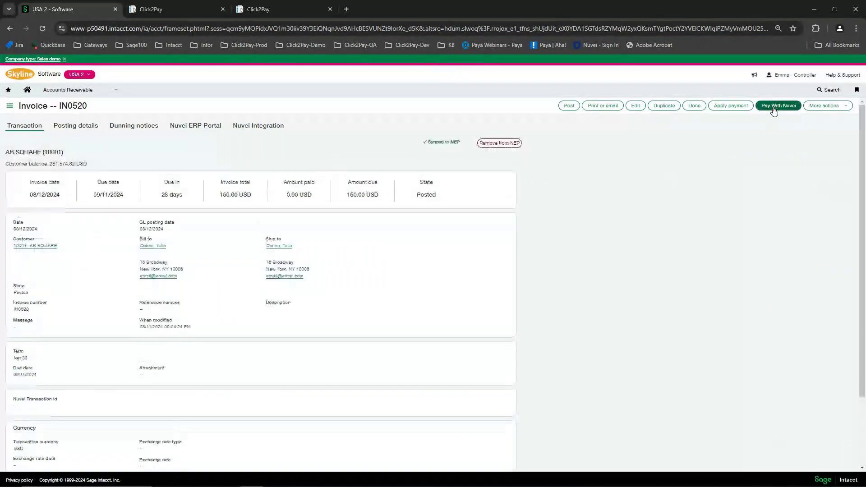
Step: Start a Nuvei payment for IN0520 and confirm the 150.00 payment amount with 0 tax
click(774, 108)
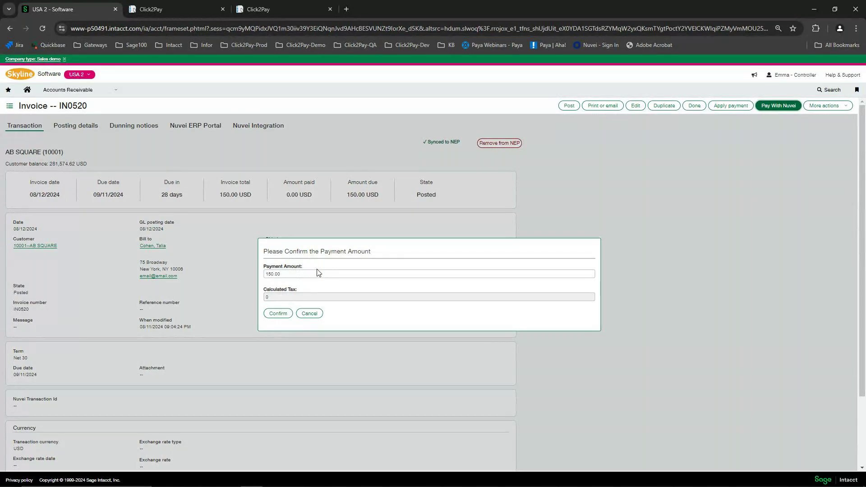
click(305, 273)
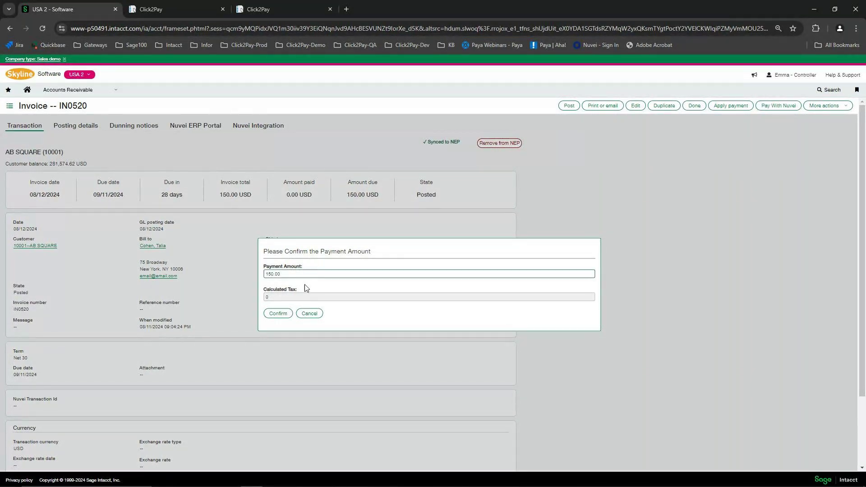
click(279, 314)
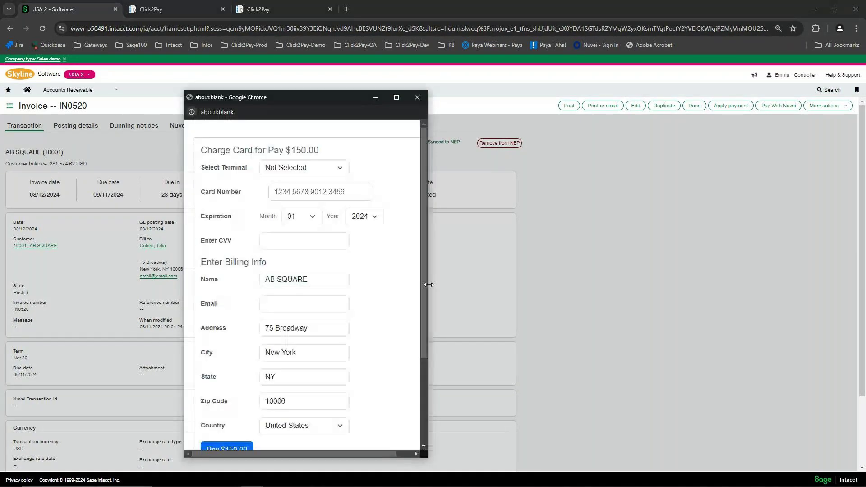
Step: Enter the Mastercard card number, expiry 01/2027 and the CVV in the Charge Card form
scroll(432, 279, down, 1)
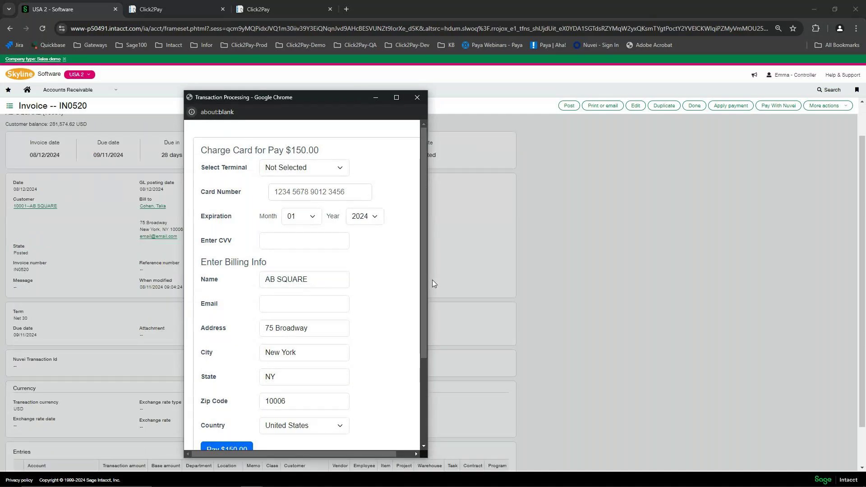
scroll(308, 265, down, 2)
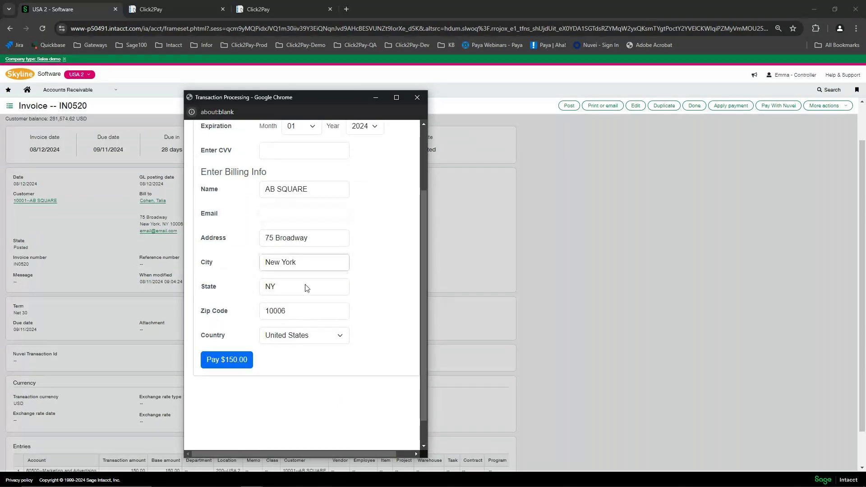
scroll(305, 284, up, 1)
click(281, 150)
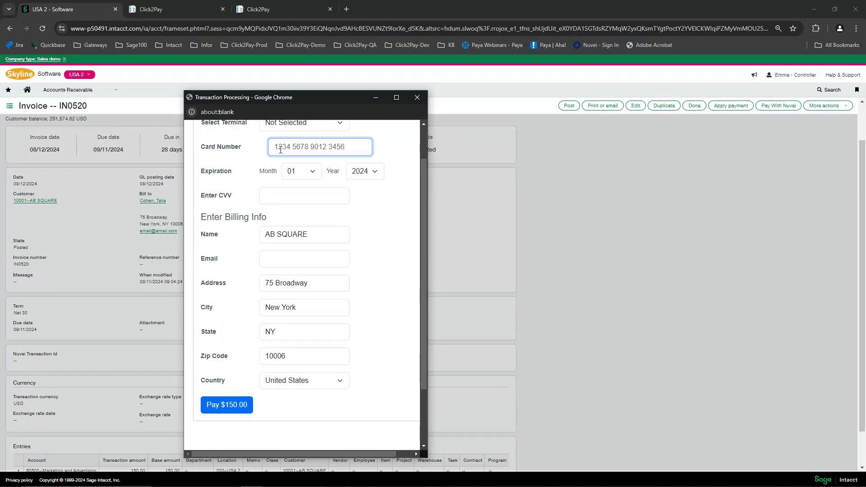
text(5454 5454 5454 5454)
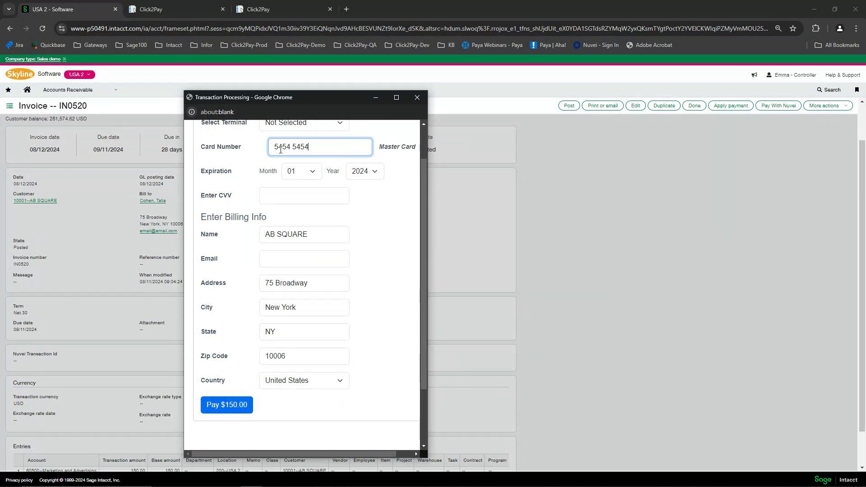
key(Tab)
key(Tab)
key(Down)
key(Down)
key(Down)
key(Tab)
text(123)
key(Tab)
key(Tab)
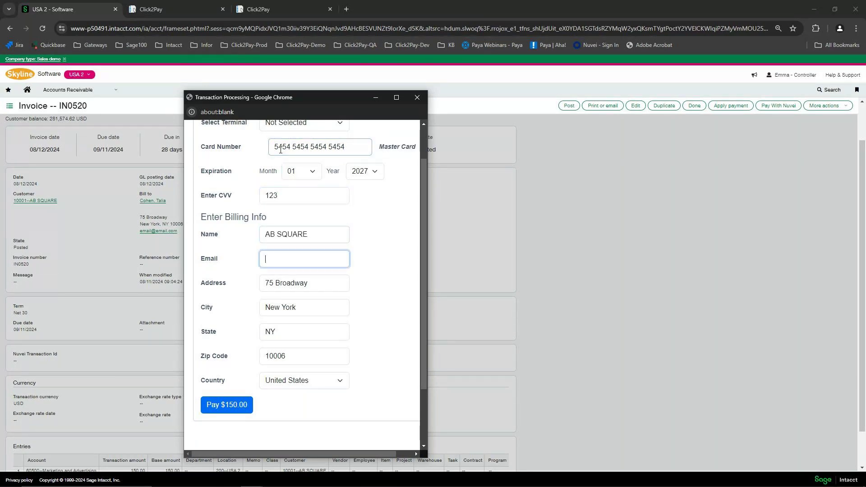
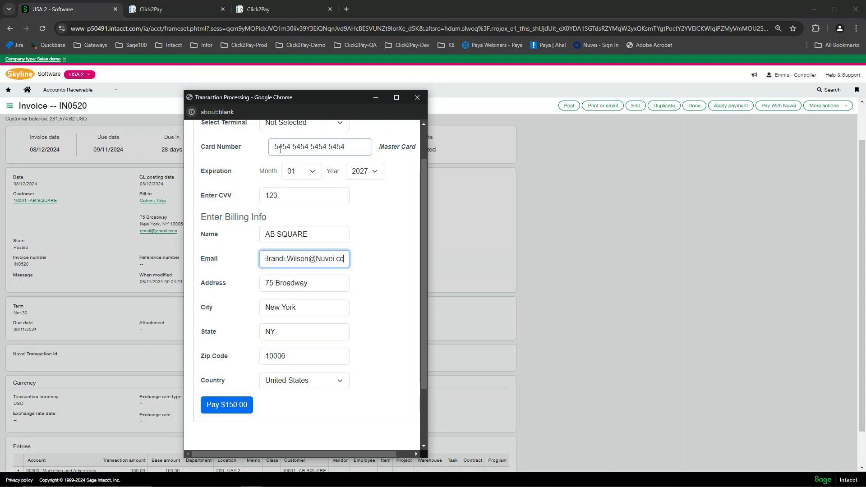
Step: Fill in the billing e-mail address and submit the $150.00 charge
key(Tab)
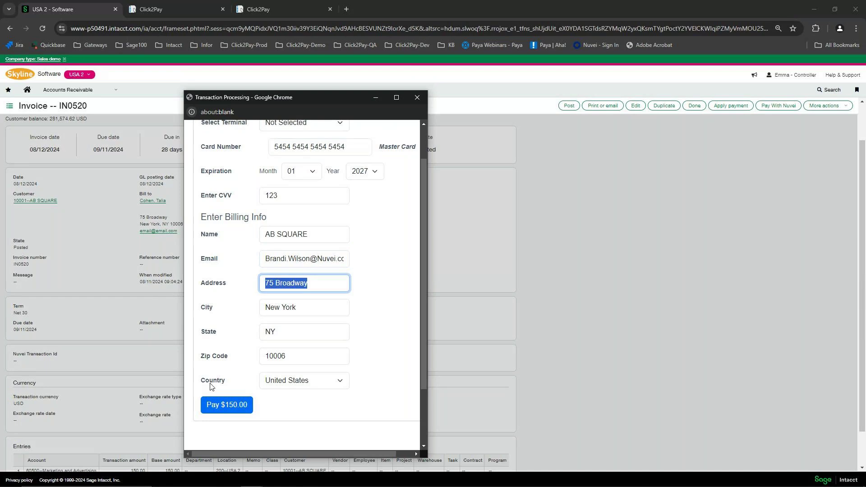
click(221, 405)
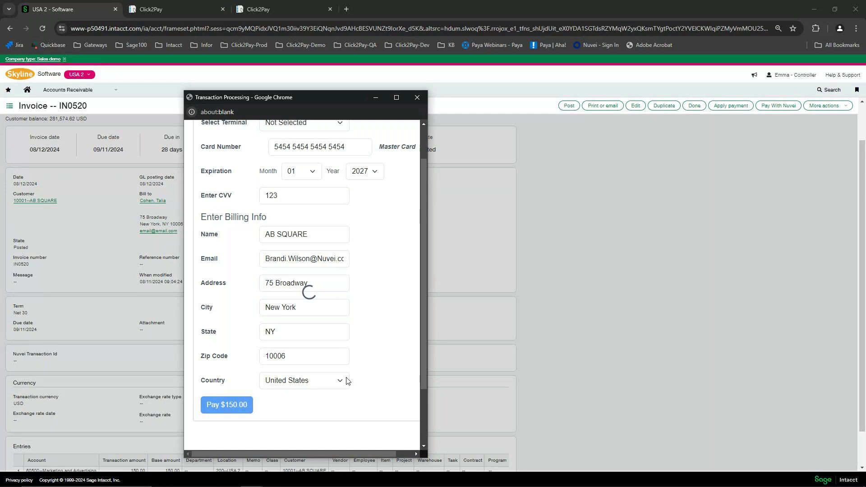
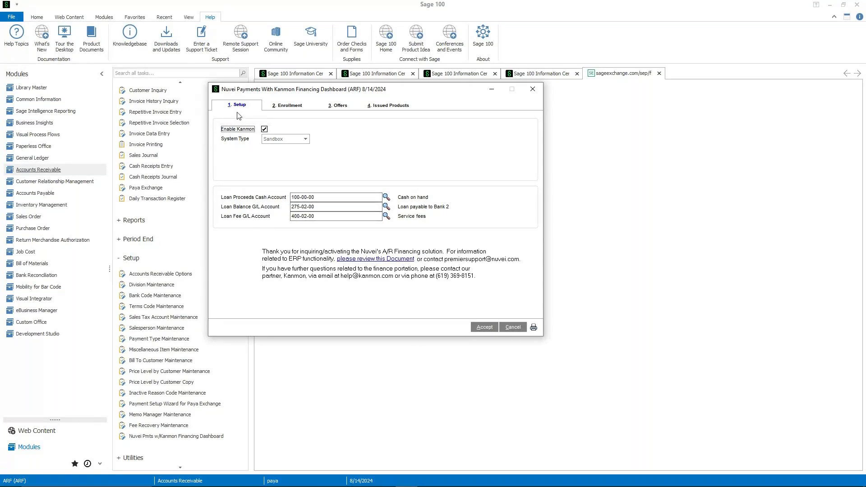
Step: Submit the Kanmon enrollment from the 2. Enrollment tab and acknowledge the browser-window notice
click(283, 109)
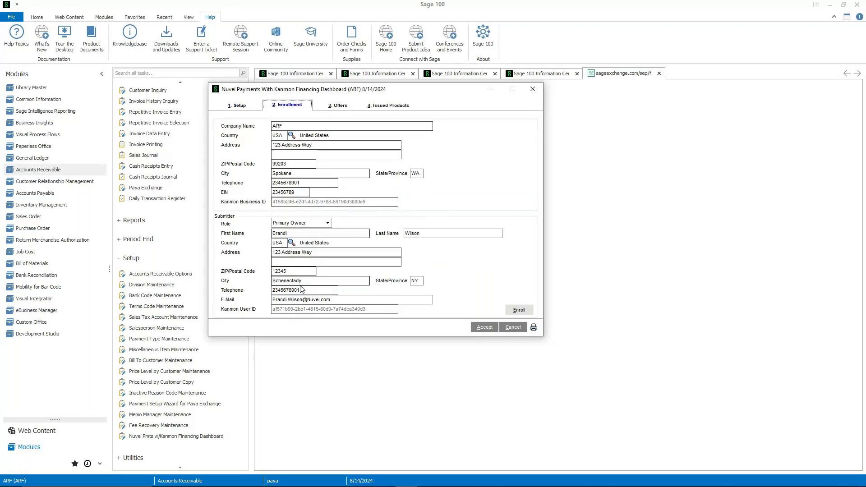
click(519, 310)
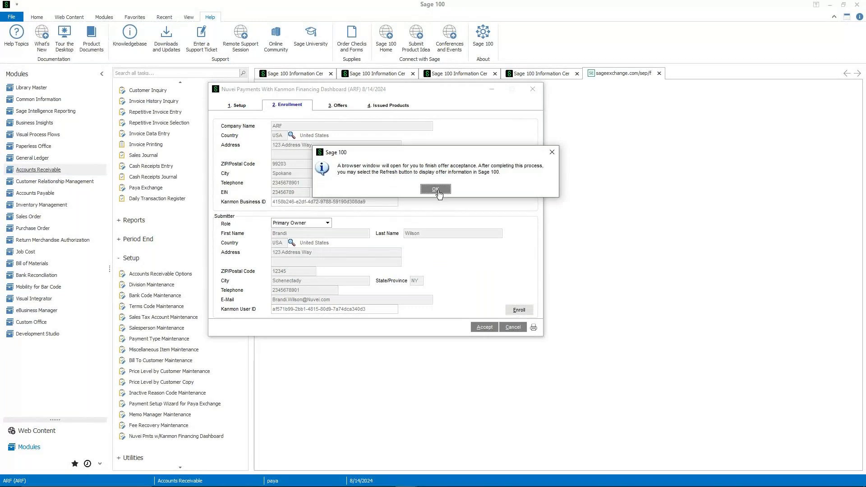
click(437, 190)
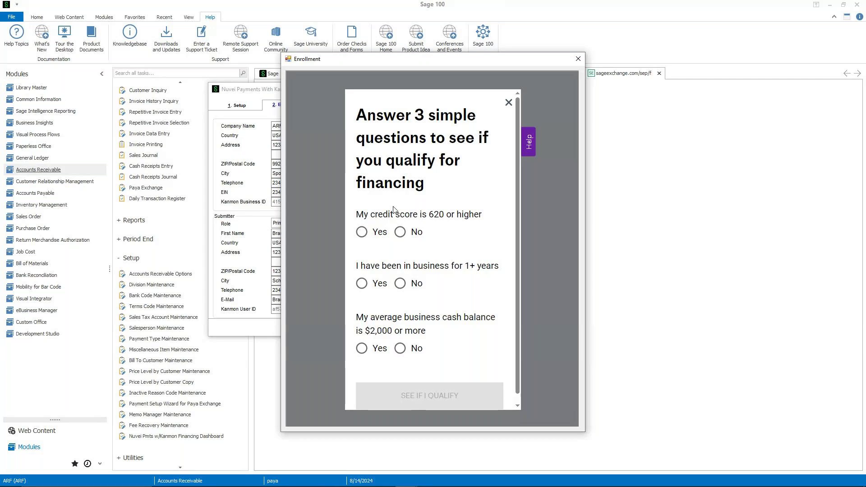
Step: Answer Yes to the credit score, years-in-business and cash balance questions to qualify
click(361, 232)
click(362, 283)
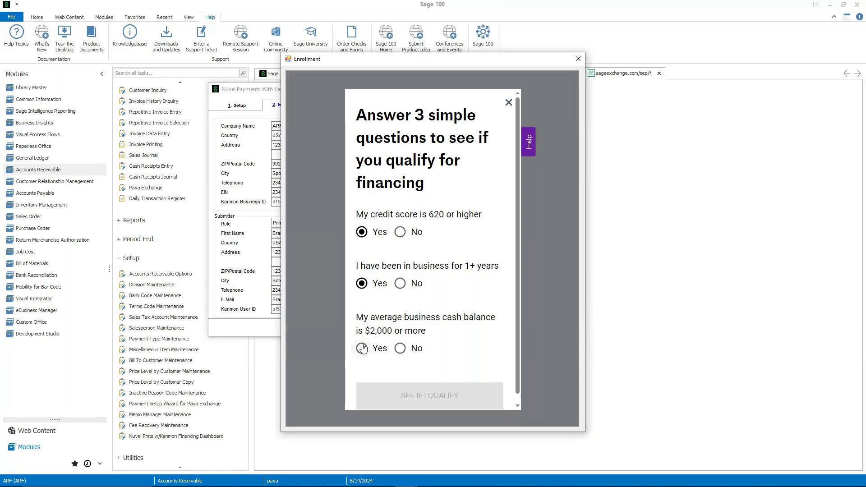
click(361, 348)
click(415, 393)
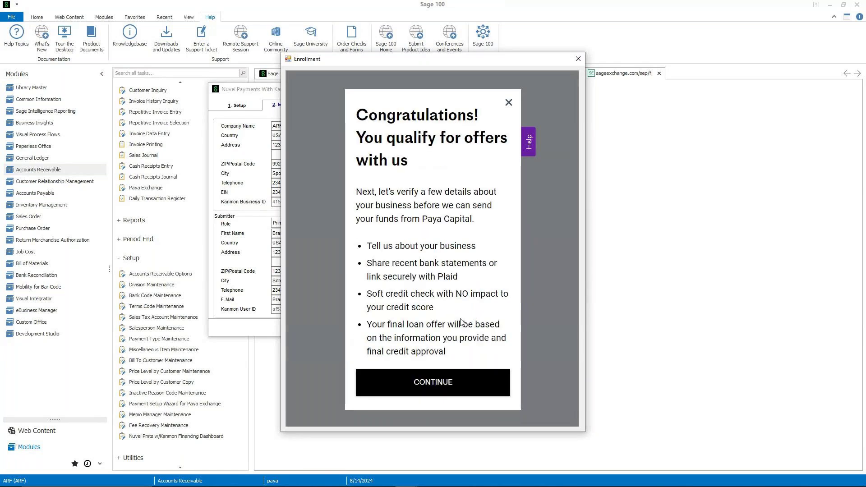
click(413, 387)
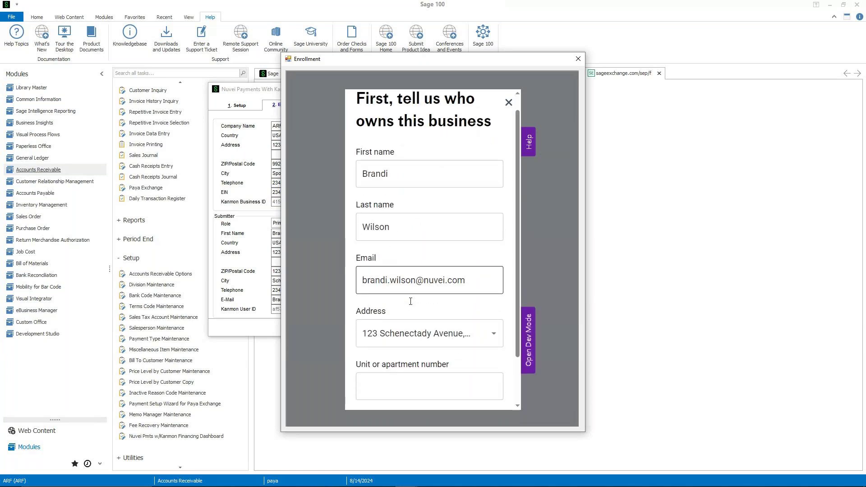
Step: Confirm the owner details and continue
scroll(410, 301, down, 2)
scroll(411, 301, up, 3)
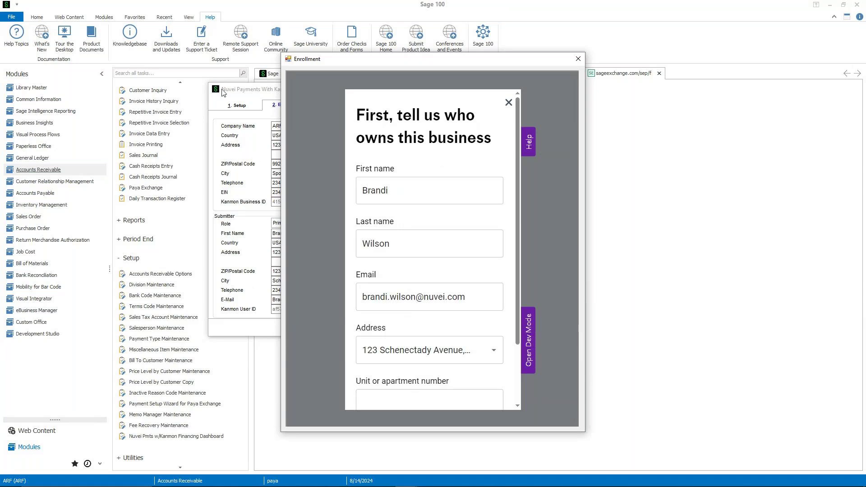
scroll(445, 354, down, 2)
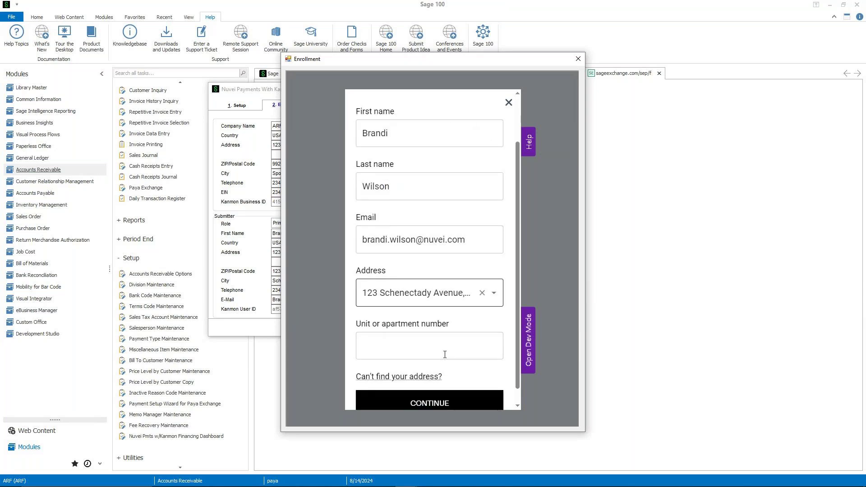
click(399, 391)
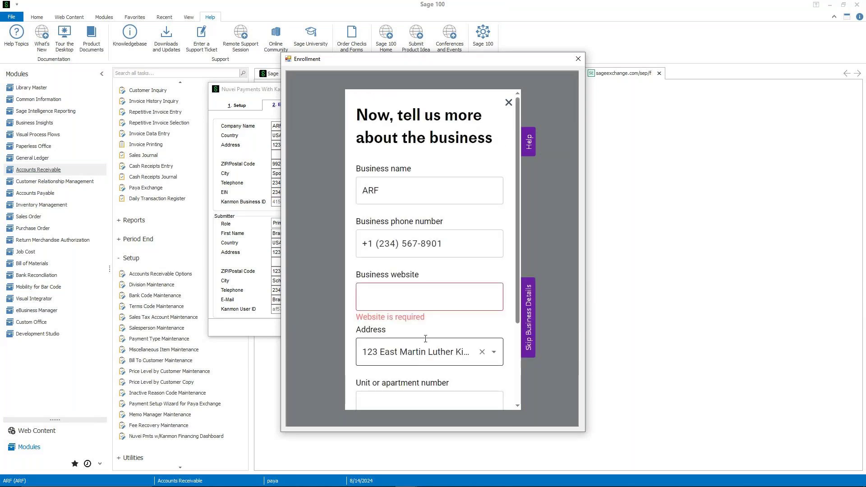
click(407, 305)
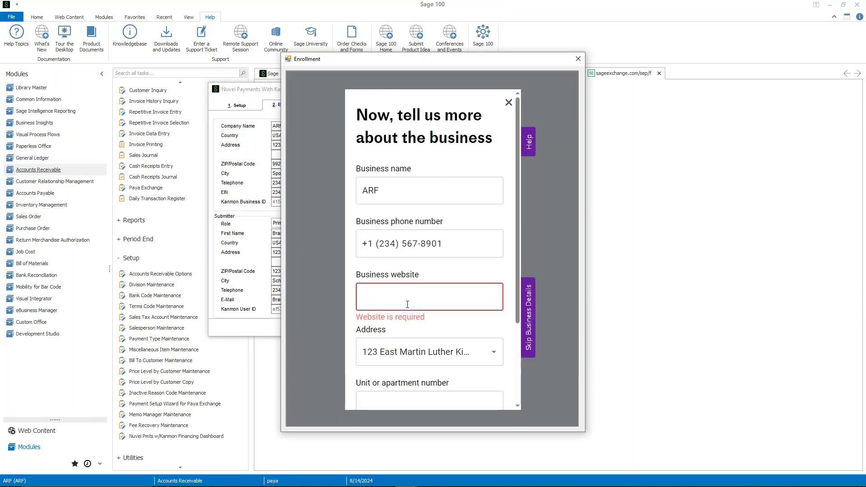
text(www,)
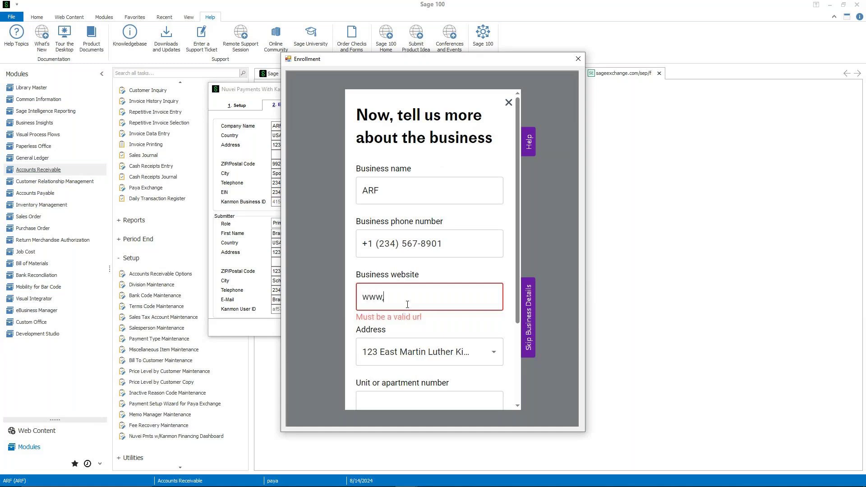
text(website.com)
key(Tab)
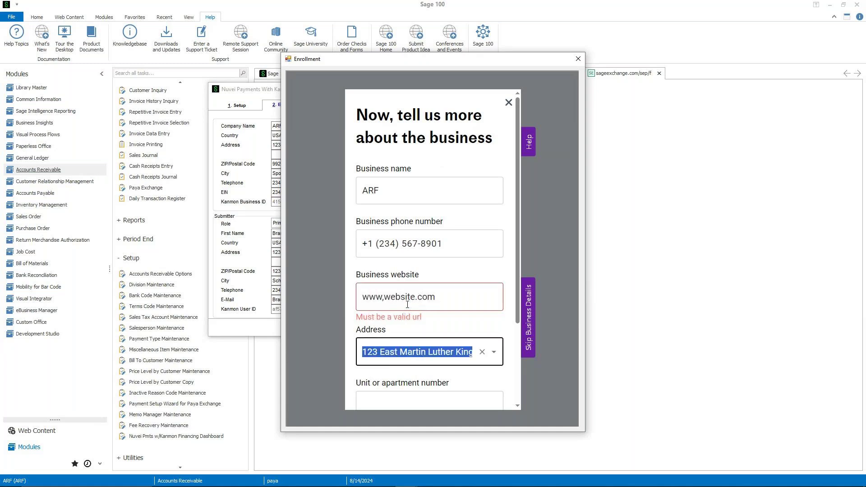
scroll(407, 304, down, 3)
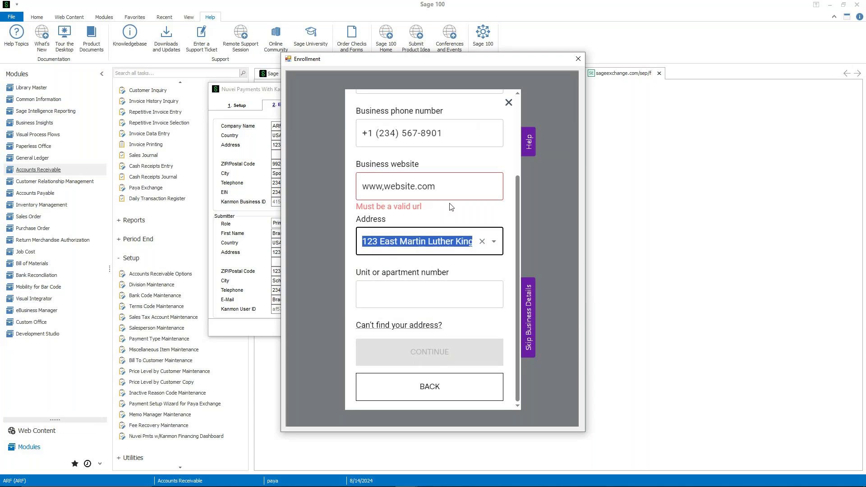
click(388, 186)
key(BackSpace)
text(.)
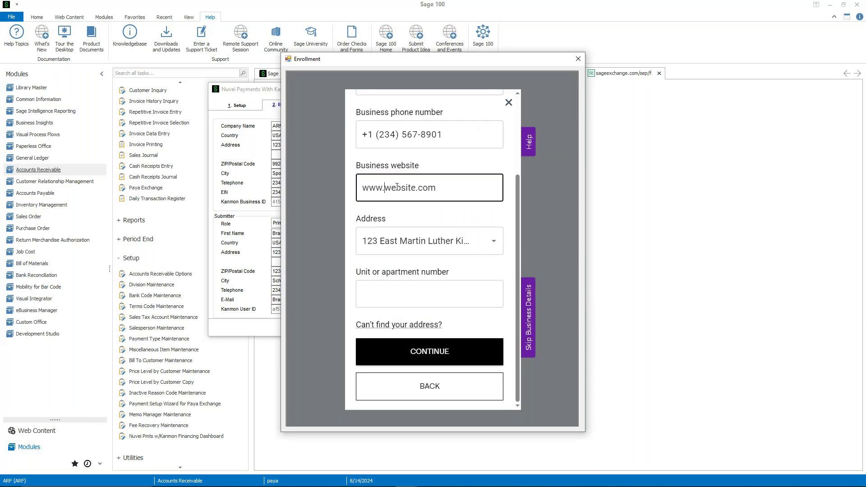
click(417, 352)
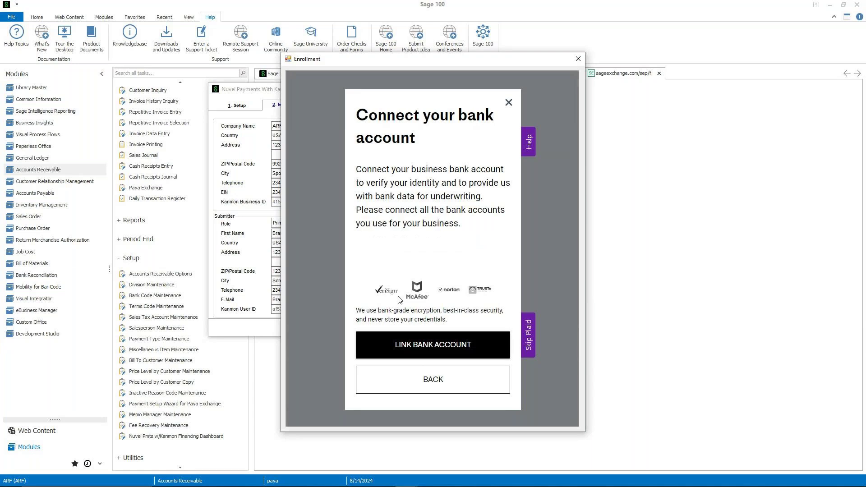
Step: Start linking a business bank account through Plaid, choose Wells Fargo, and sign in with a verification code
click(440, 354)
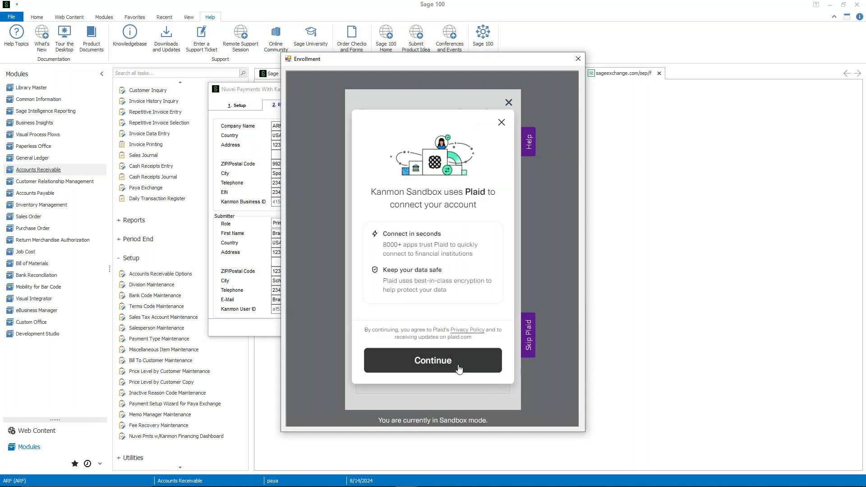
click(459, 368)
scroll(427, 272, down, 4)
scroll(427, 272, up, 4)
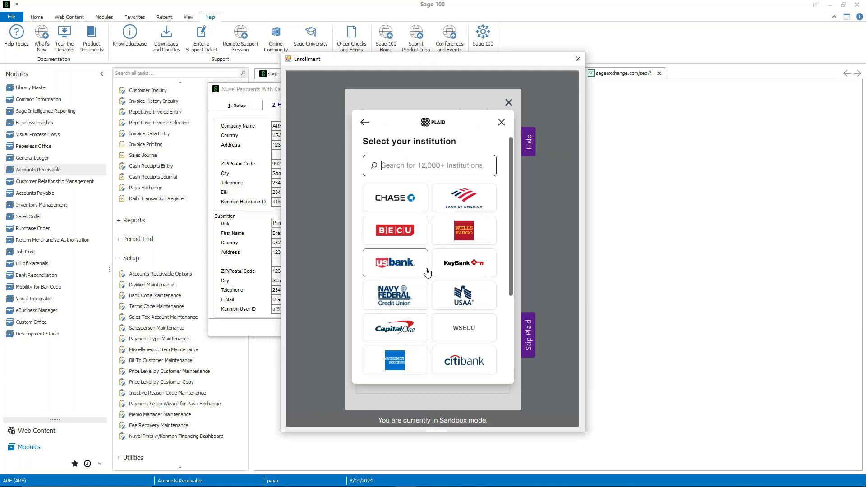
click(454, 237)
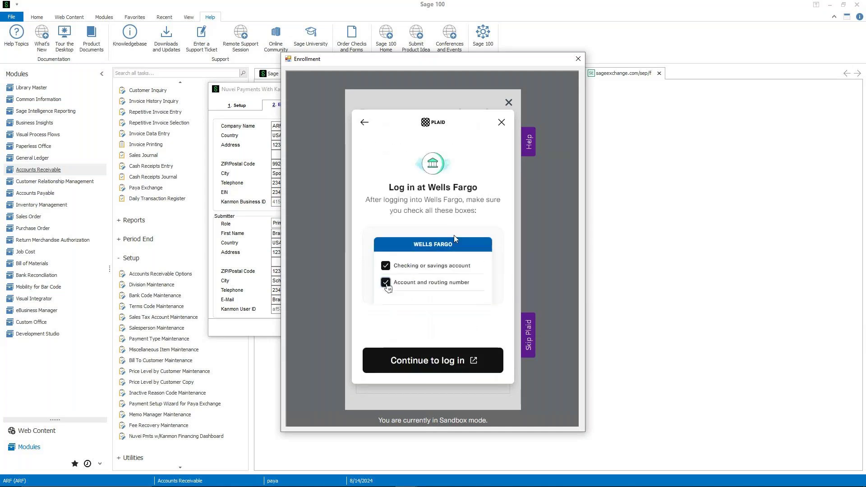
click(434, 364)
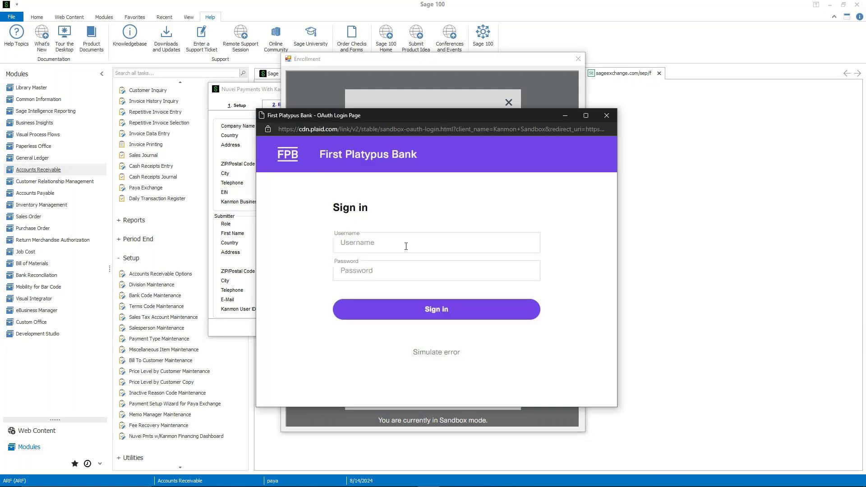
click(425, 318)
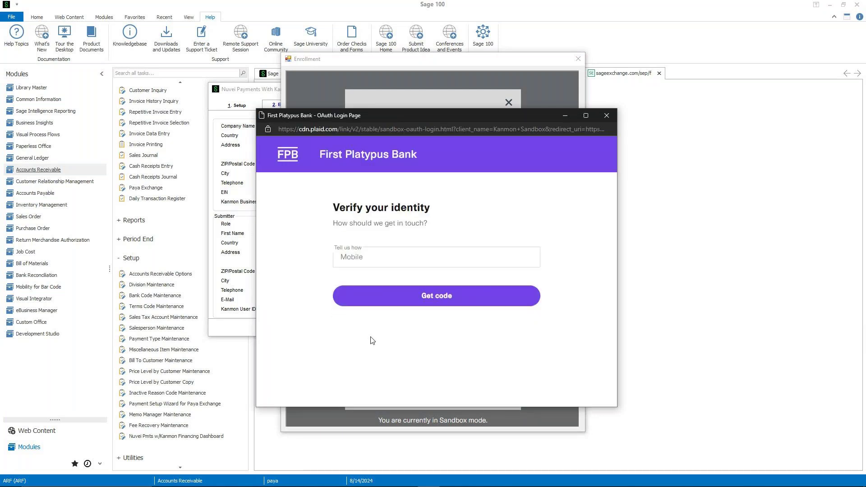
click(467, 298)
click(446, 296)
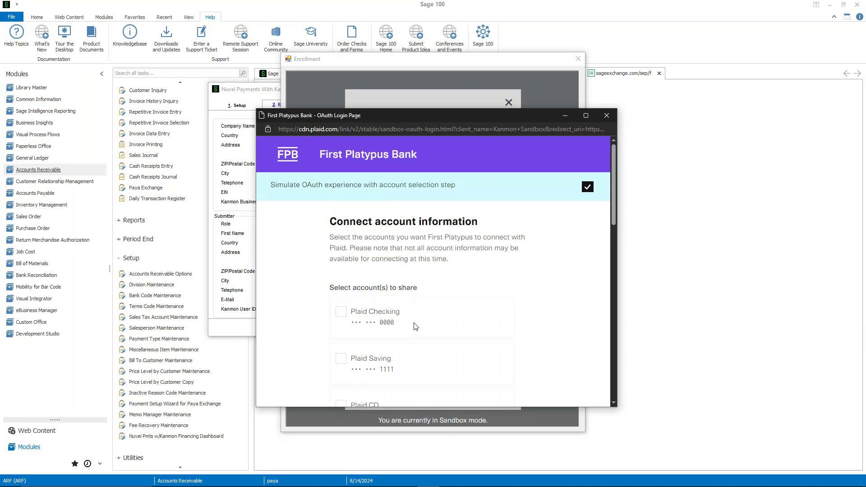
Step: Share Plaid Checking with holder names and routing numbers, accept the terms, and connect
click(345, 316)
scroll(456, 310, down, 3)
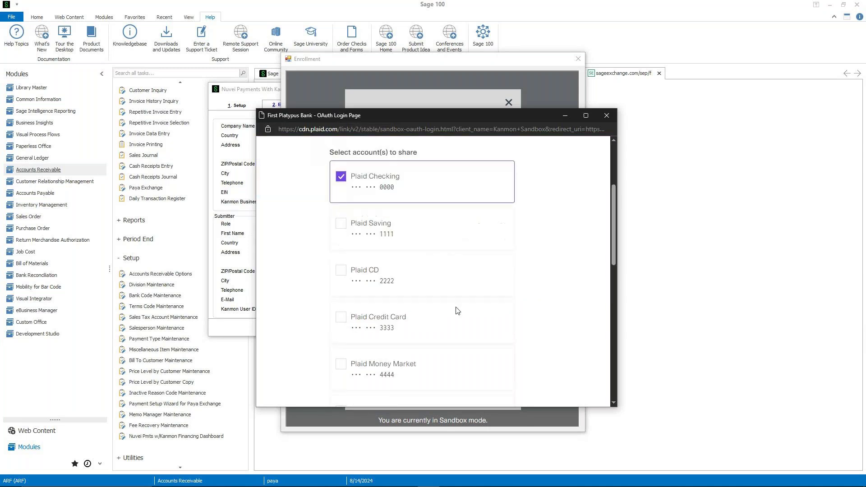
scroll(442, 270, up, 3)
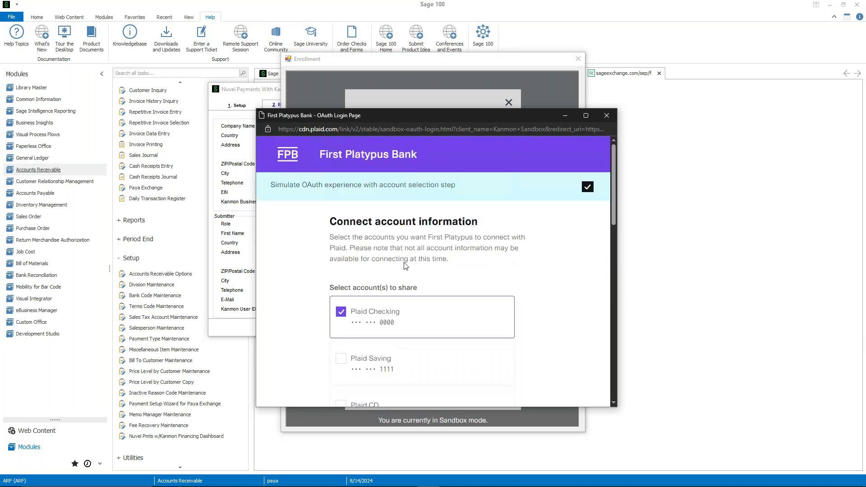
scroll(442, 270, down, 9)
click(337, 284)
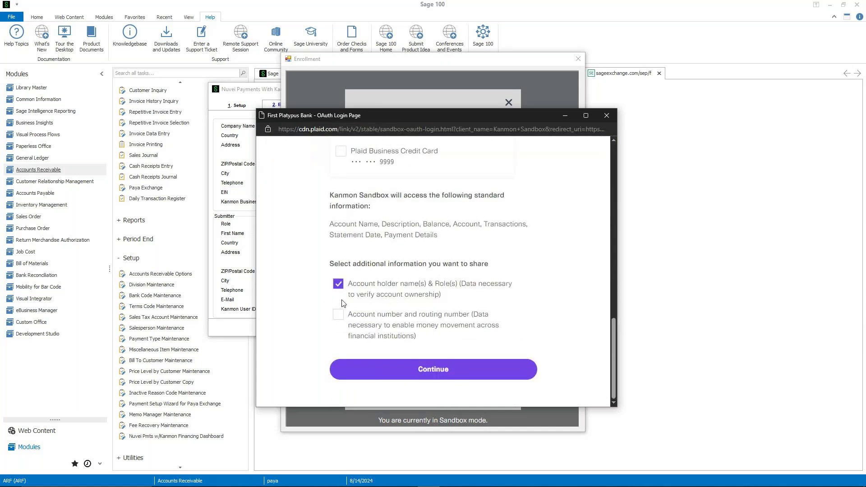
click(341, 317)
click(366, 369)
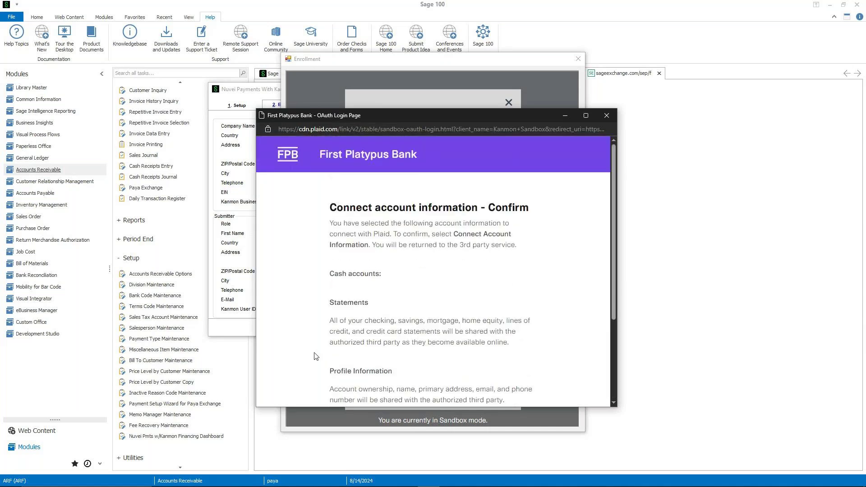
scroll(466, 260, down, 3)
click(344, 331)
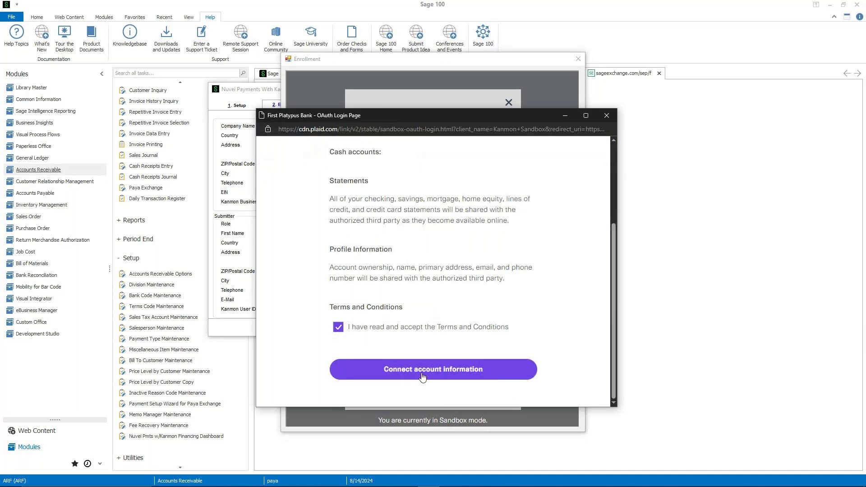
click(419, 373)
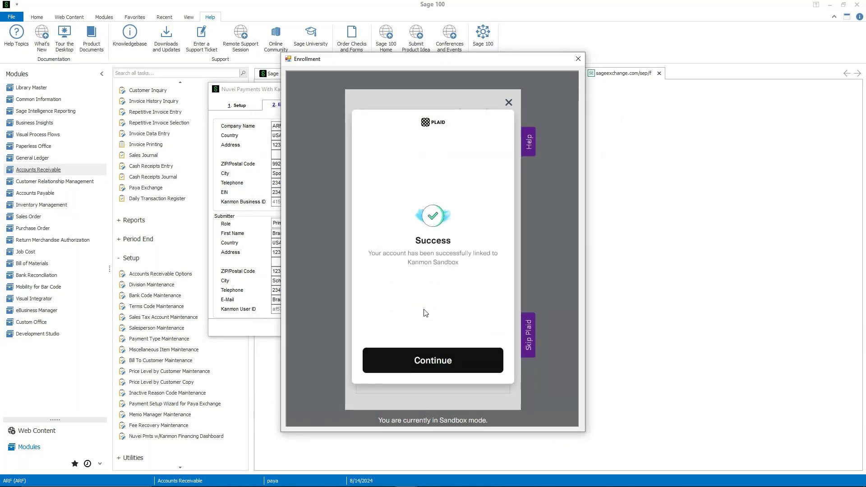
Step: Skip linking another bank and add another owner's first name, last name and email
click(446, 359)
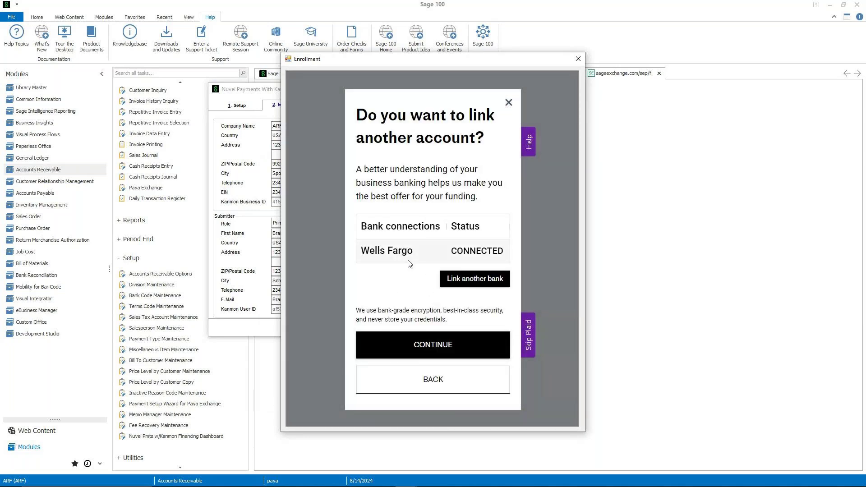
click(426, 349)
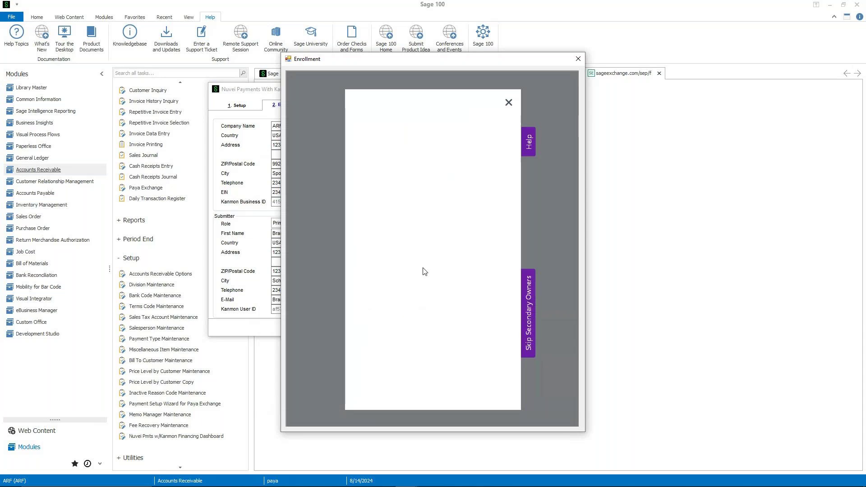
click(430, 188)
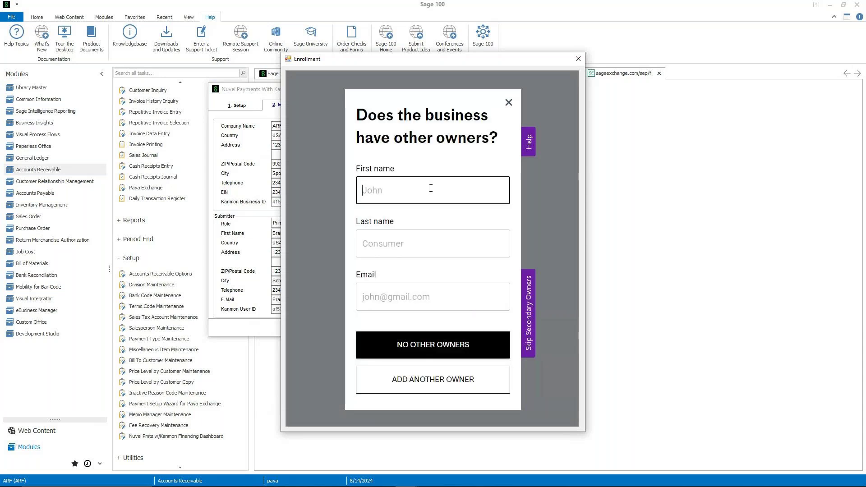
key(Tab)
key(Tab)
text(W)
key(BackSpace)
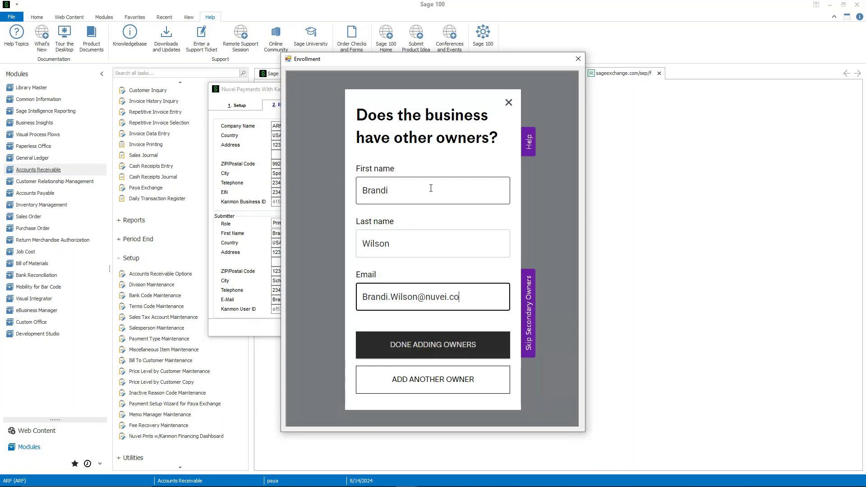
key(Tab)
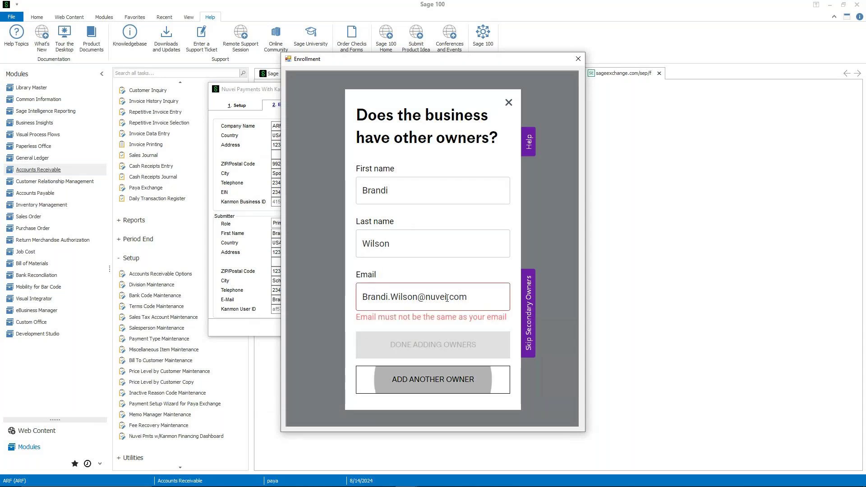
Step: Insert +1 before the @ in the new owner's email to make it distinct
drag(388, 296, 357, 296)
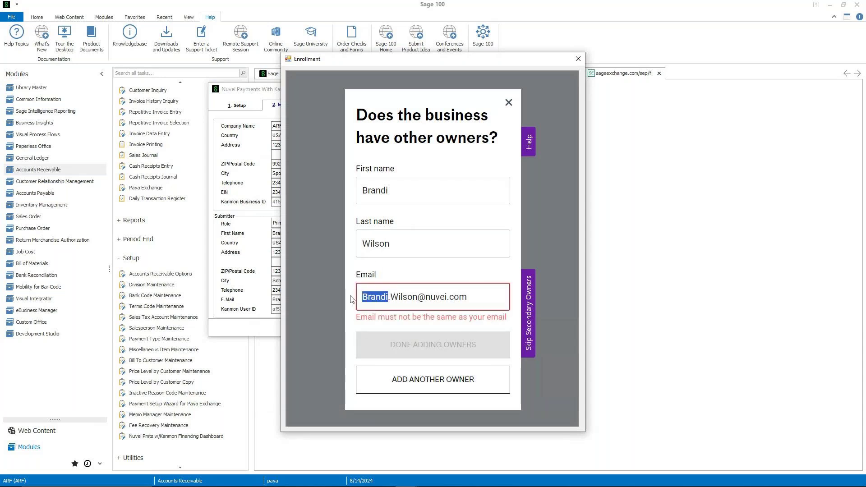
click(417, 297)
text(+1)
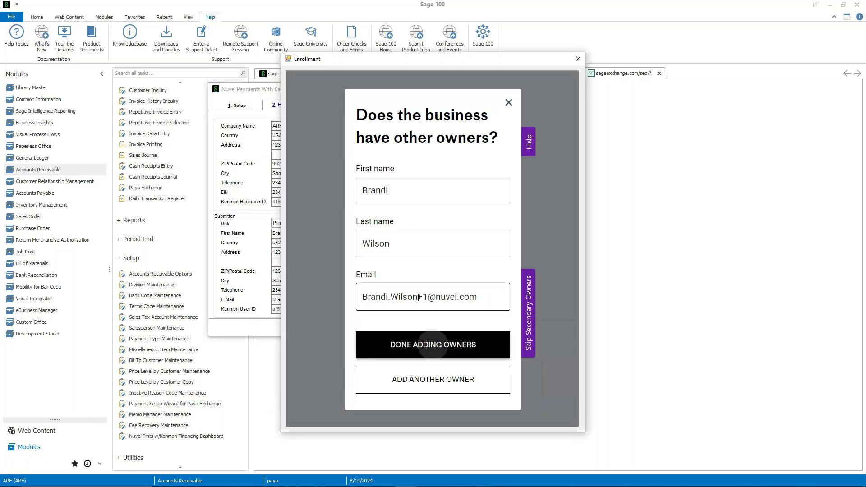
Step: Finish adding owners and agree to the Terms of Service and soft credit pull consent
click(438, 345)
click(360, 210)
click(361, 250)
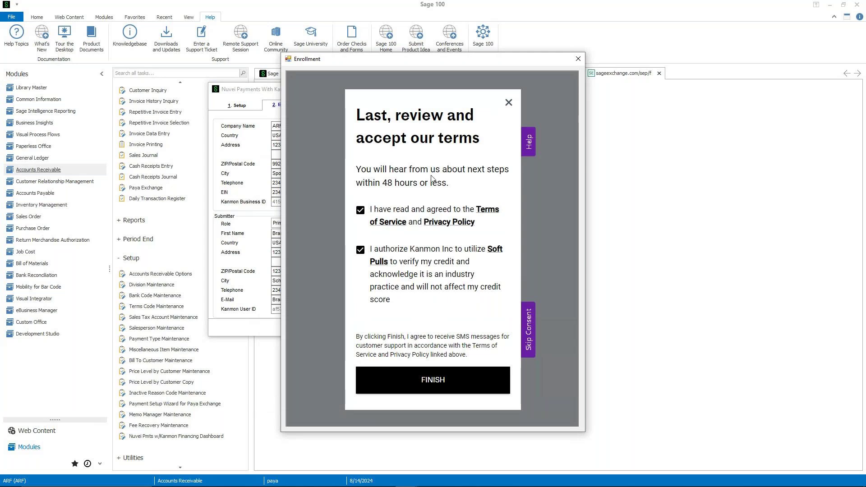
Step: Finish the enrollment and skip to the offers showing the $100,000 approval
click(433, 390)
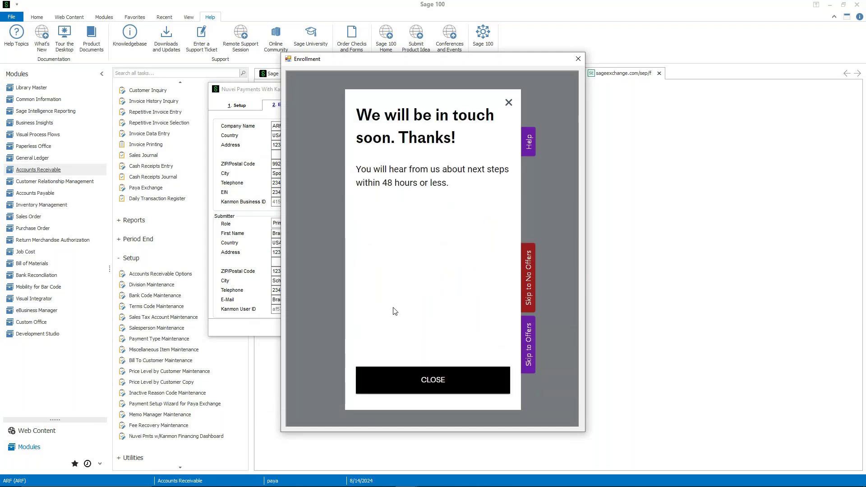
click(531, 341)
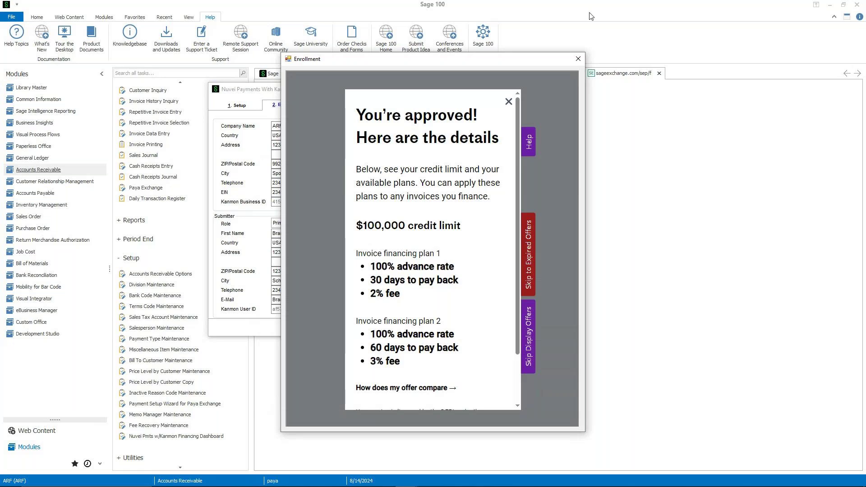
Step: Close the Kanmon windows, switch to company ABC, and show the Accounts Receivable tasks
click(577, 59)
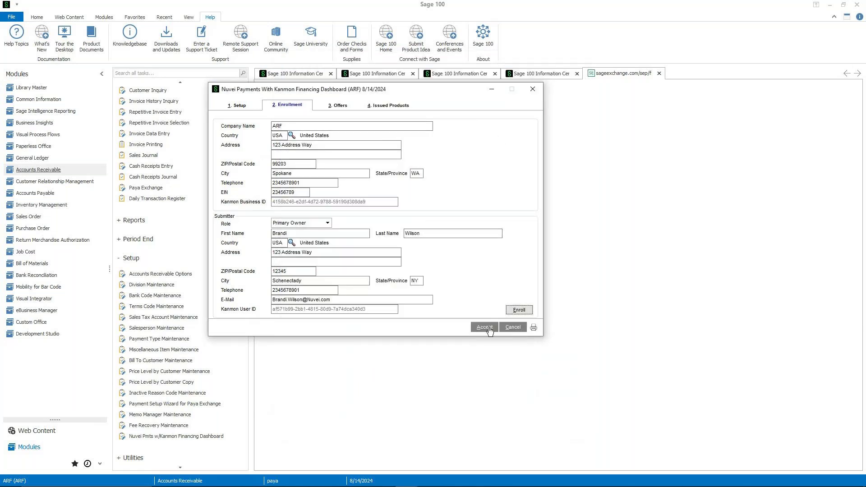
click(484, 327)
double_click(23, 481)
text(ABC)
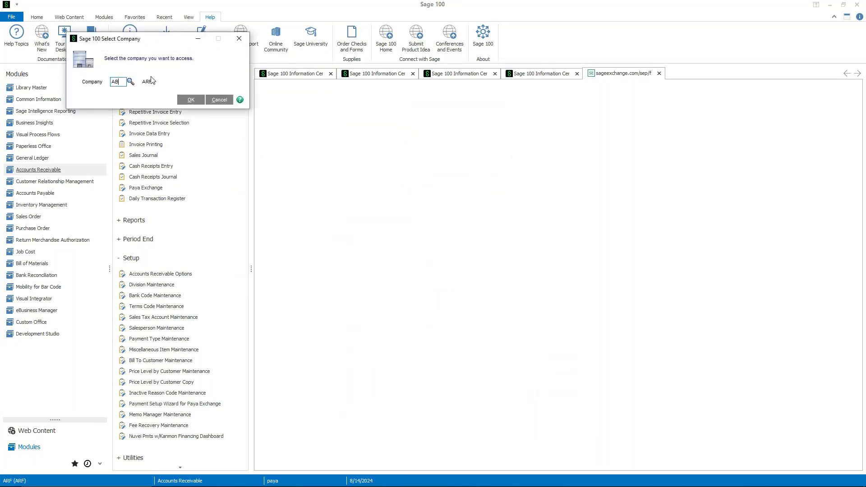
key(Return)
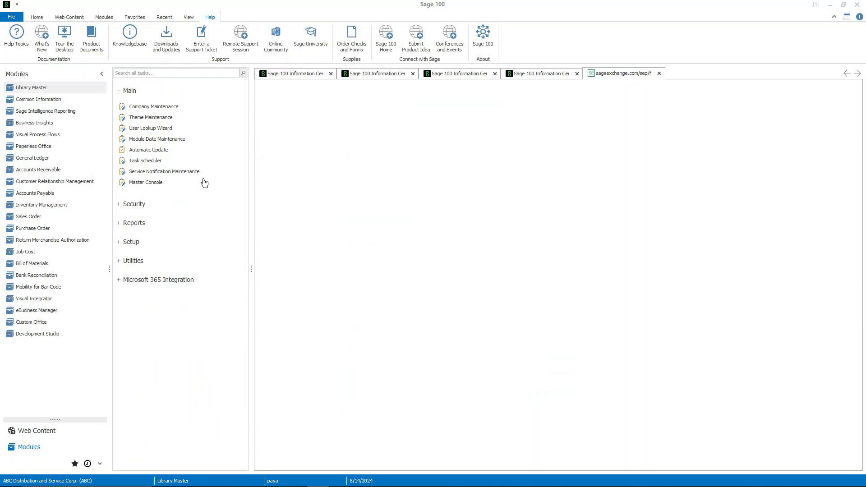
click(45, 169)
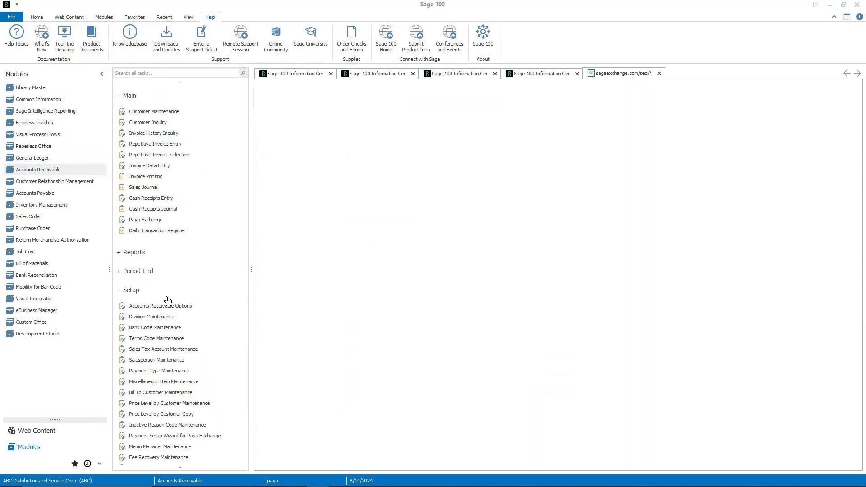
scroll(167, 300, down, 2)
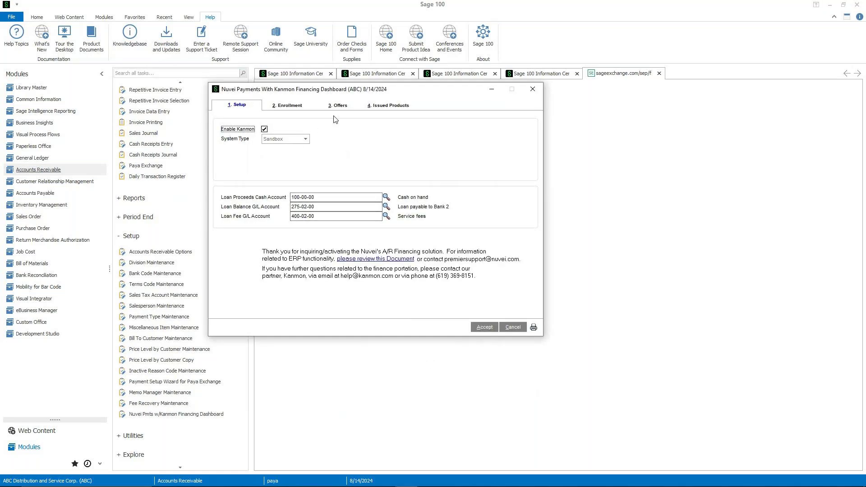
Step: Attempt to finance invoice 0100040-IN under FAST_PAY and dismiss the due-date error
click(342, 109)
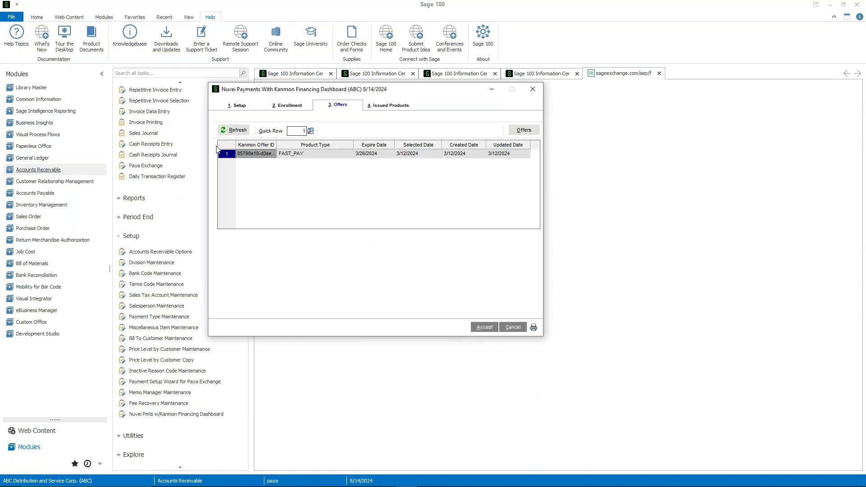
click(390, 105)
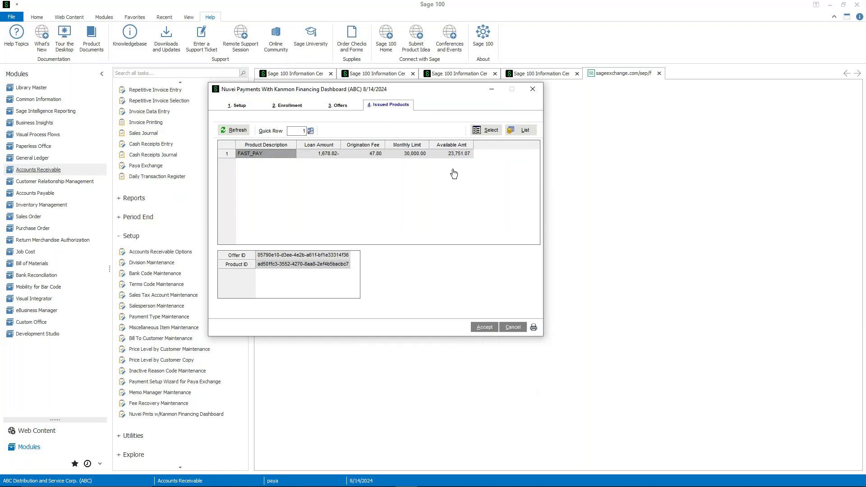
click(494, 134)
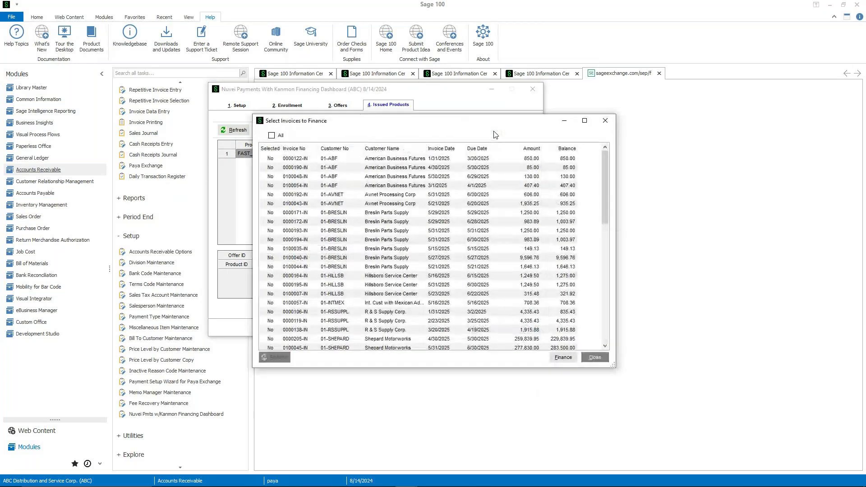
scroll(457, 239, down, 3)
scroll(457, 240, up, 3)
double_click(437, 259)
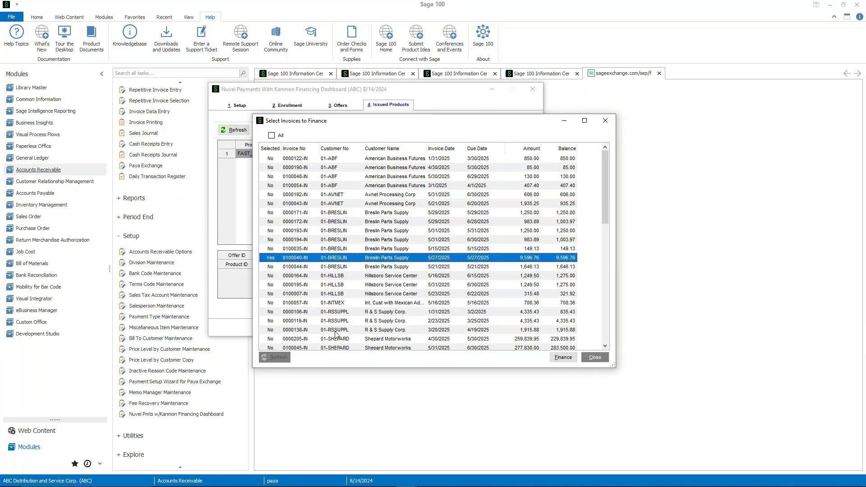
click(564, 357)
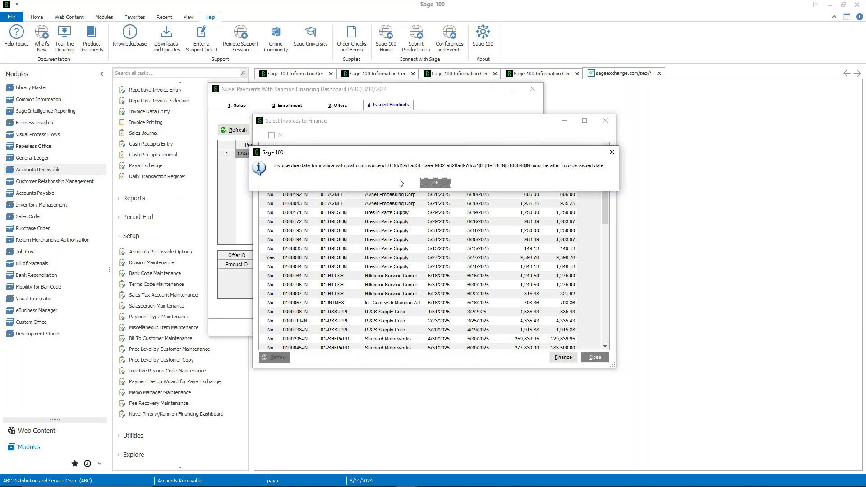
click(429, 185)
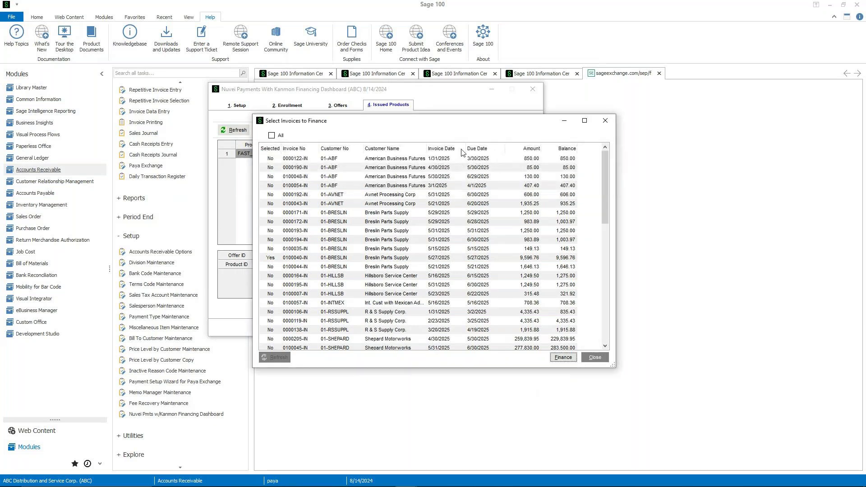
click(604, 121)
Step: List the financed invoices and open the details of invoice 0100034-IN
click(522, 131)
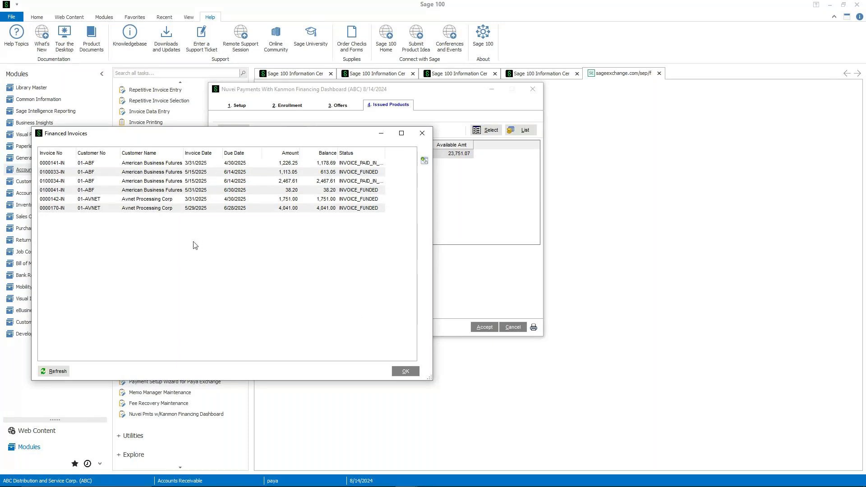
click(368, 163)
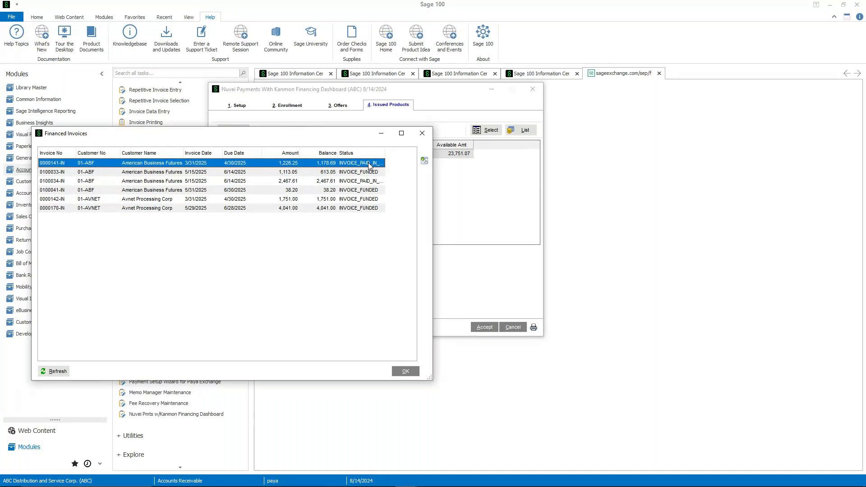
click(369, 173)
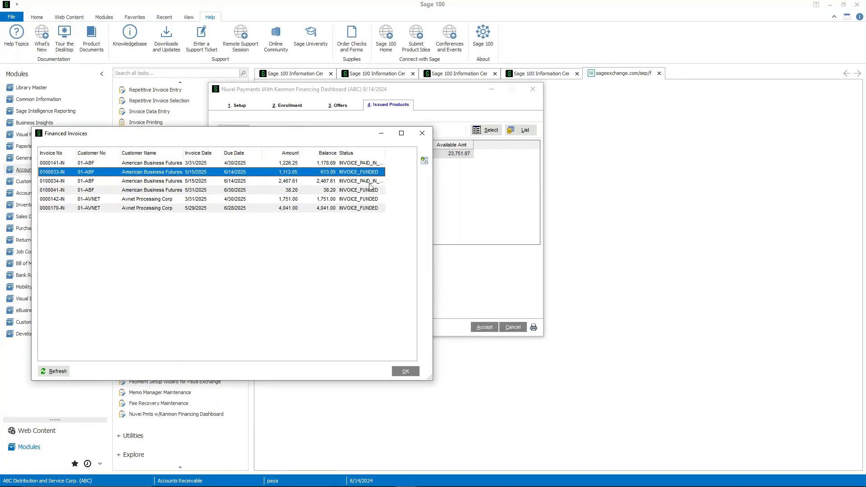
click(370, 183)
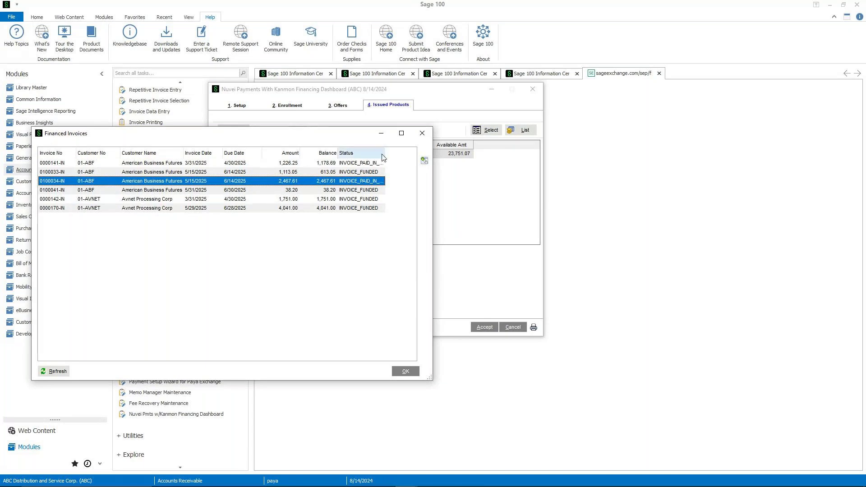
click(424, 161)
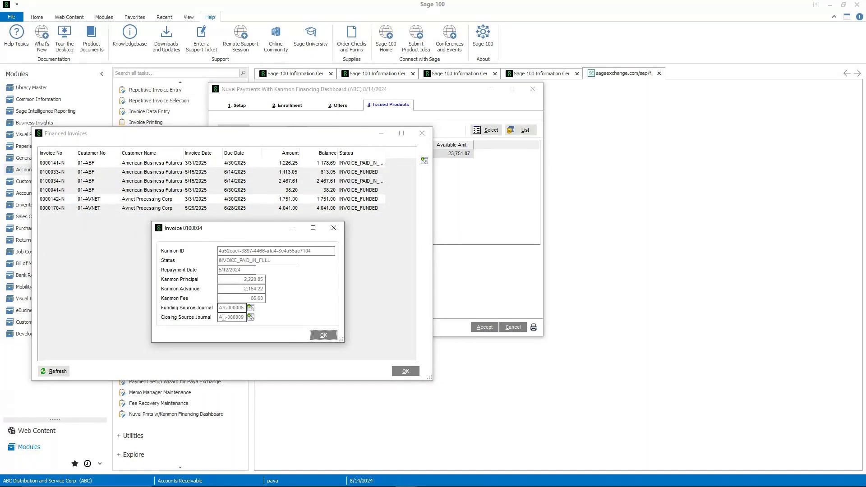
Step: Review funding journal AR-000005 and closing journal AR-000009, then close the invoice details
click(251, 307)
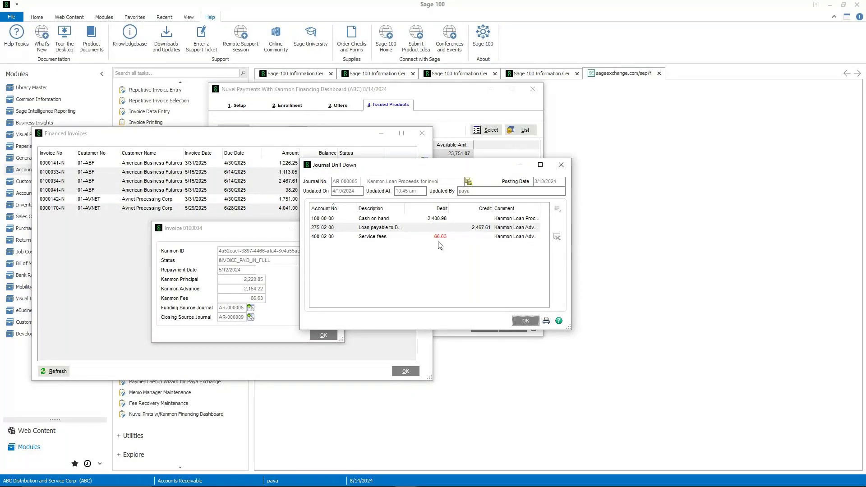
click(561, 165)
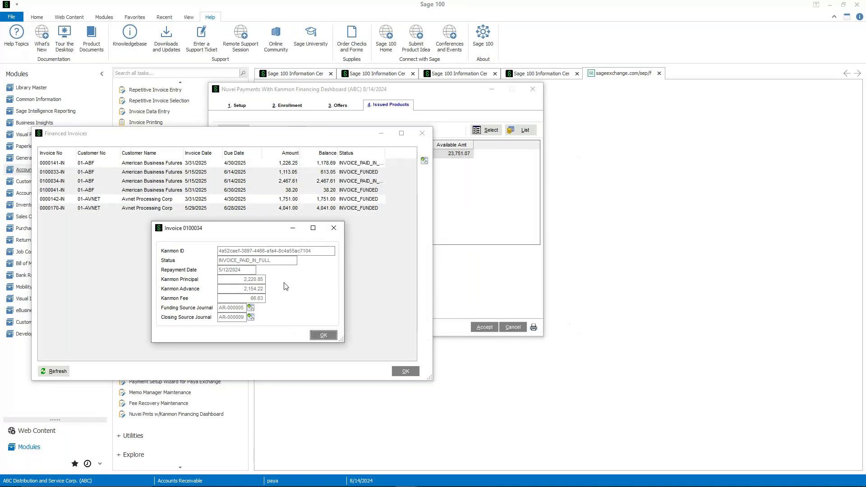
click(239, 287)
click(251, 318)
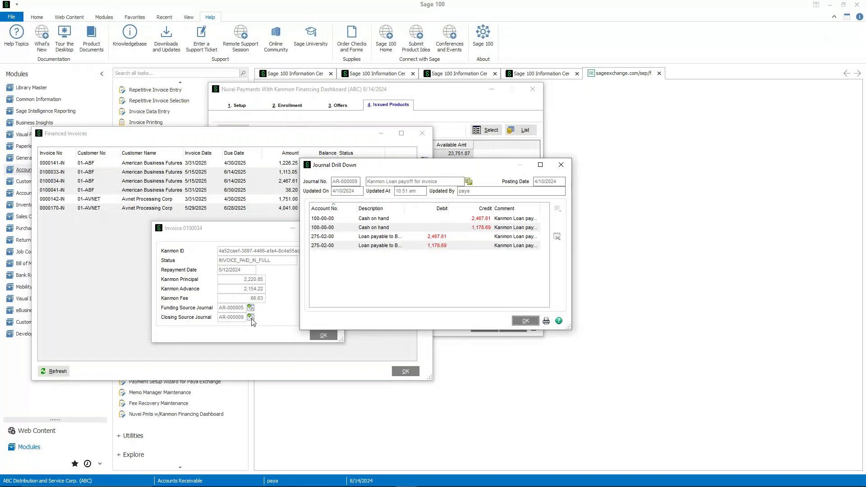
click(561, 165)
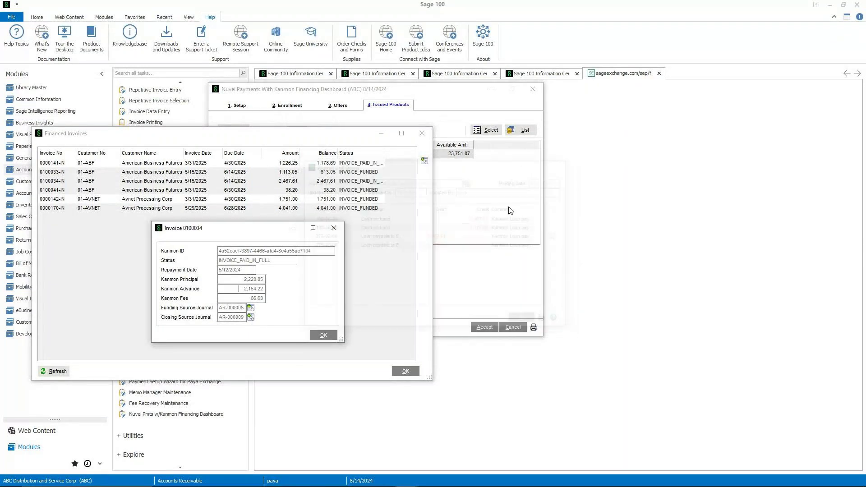
click(333, 228)
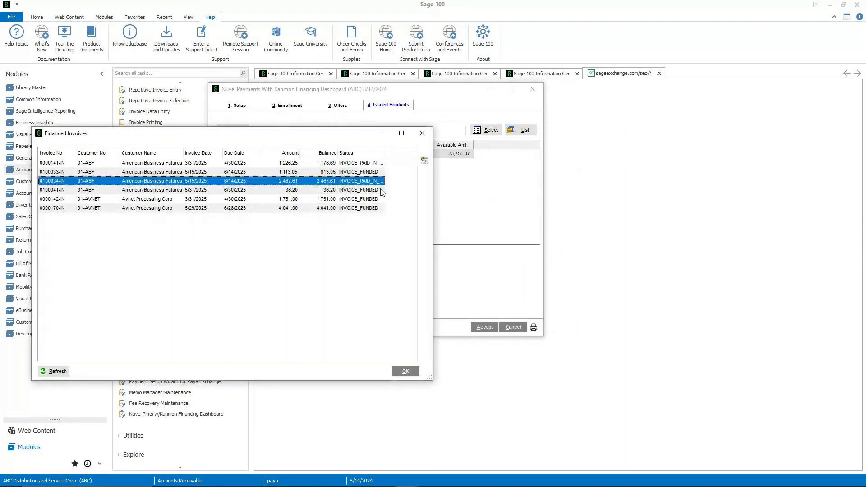
Step: Close the Financed Invoices list and Nuvei dashboard, then minimize Sage 100 to show the slide
click(423, 134)
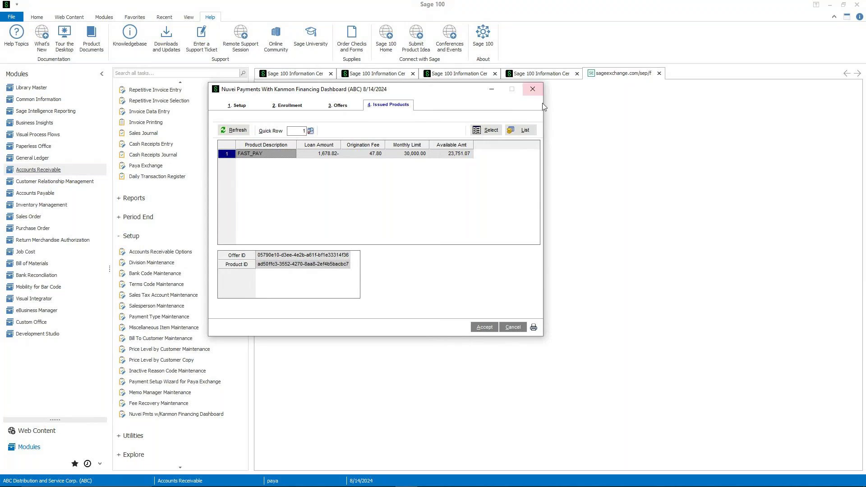
click(533, 90)
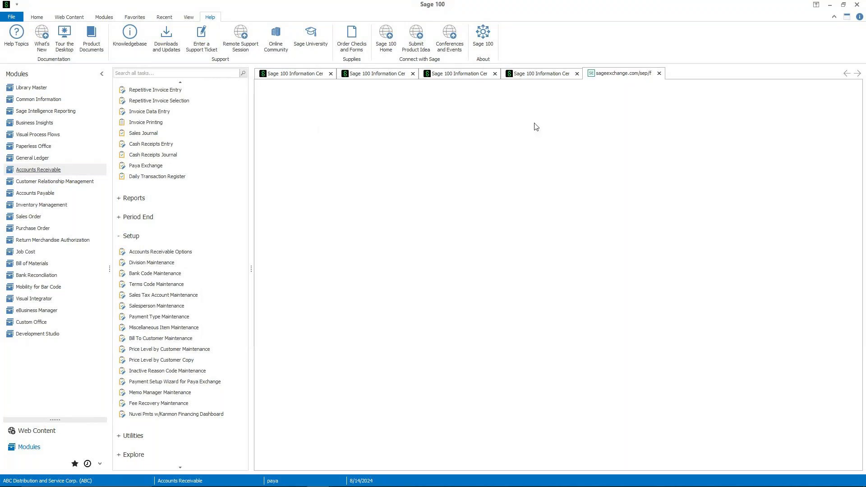
click(830, 5)
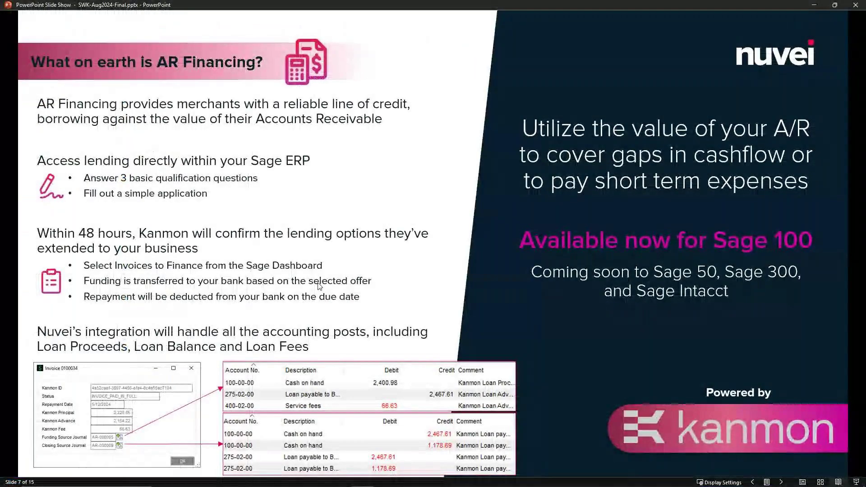
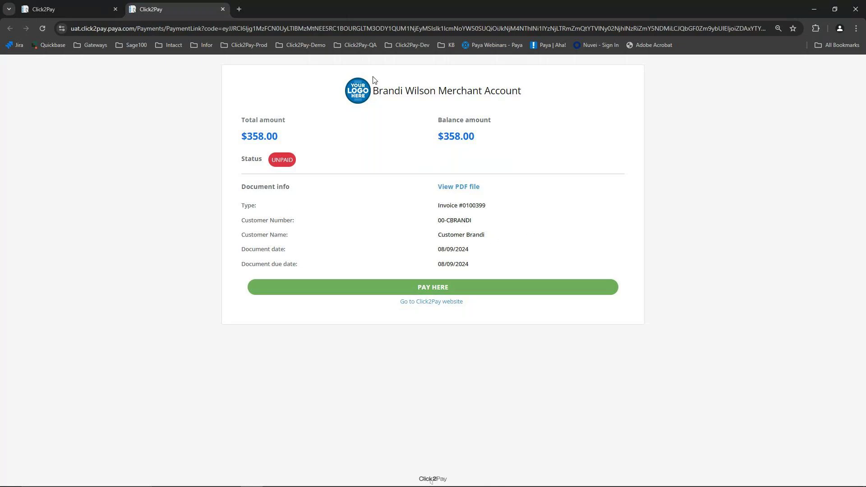
click(451, 189)
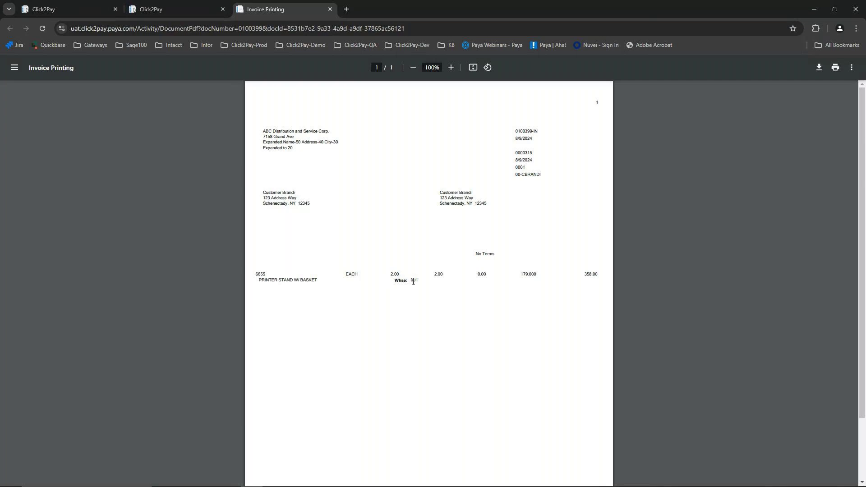
click(329, 9)
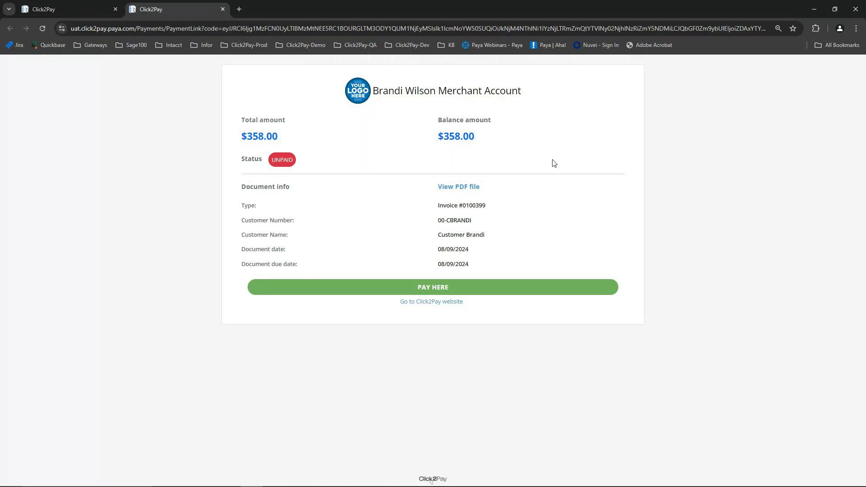
Step: Open the payment form for invoice 0100399 and inspect the 358 in the SubTotal field
click(371, 291)
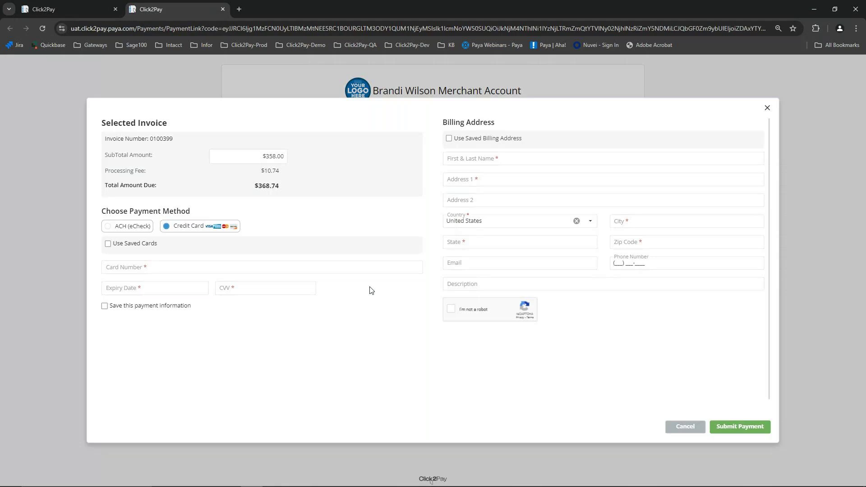
click(255, 159)
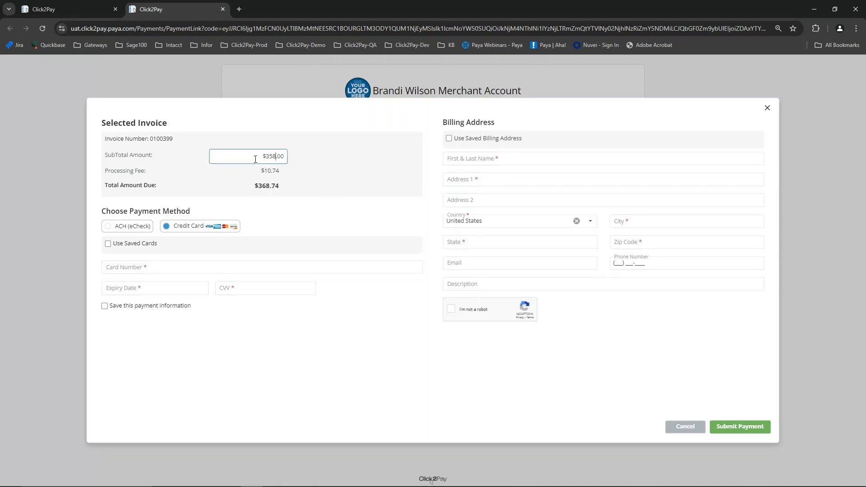
drag(276, 156, 258, 156)
click(252, 155)
Step: Switch the payment method to ACH (eCheck), then back to Credit Card
drag(109, 171, 172, 179)
click(173, 179)
click(130, 228)
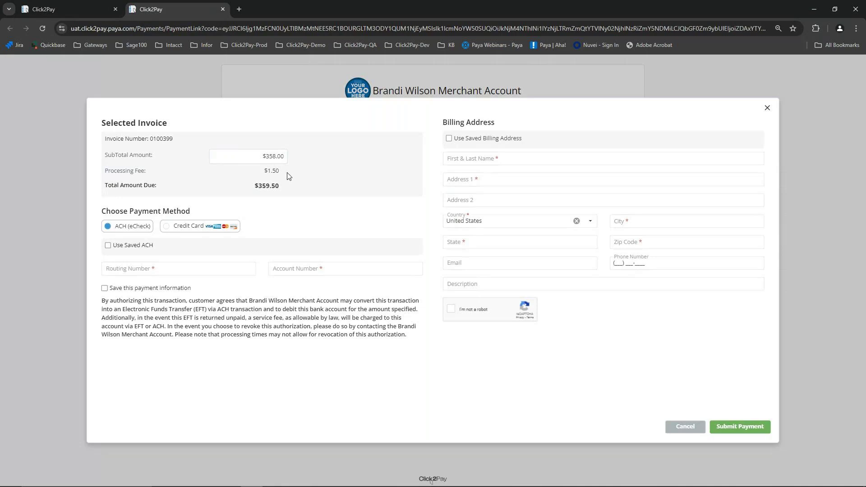
click(190, 226)
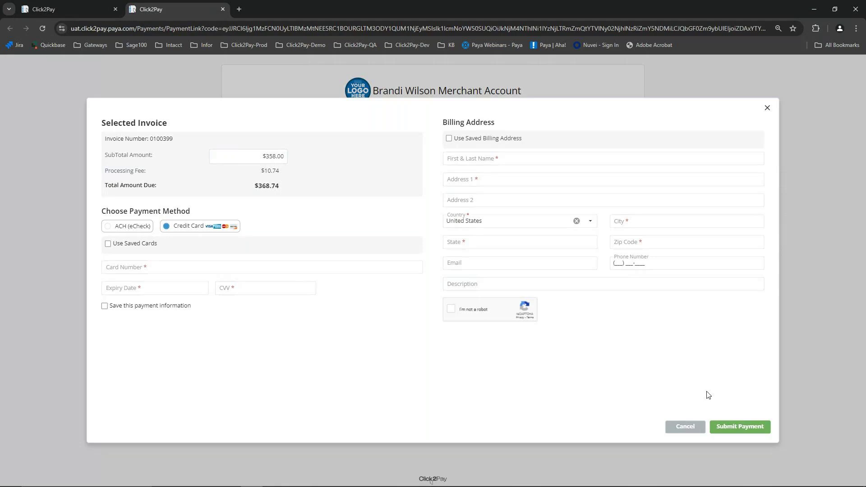
Step: Cancel the payment form and go back to the My Account tab showing $25,144.41 unpaid
click(685, 427)
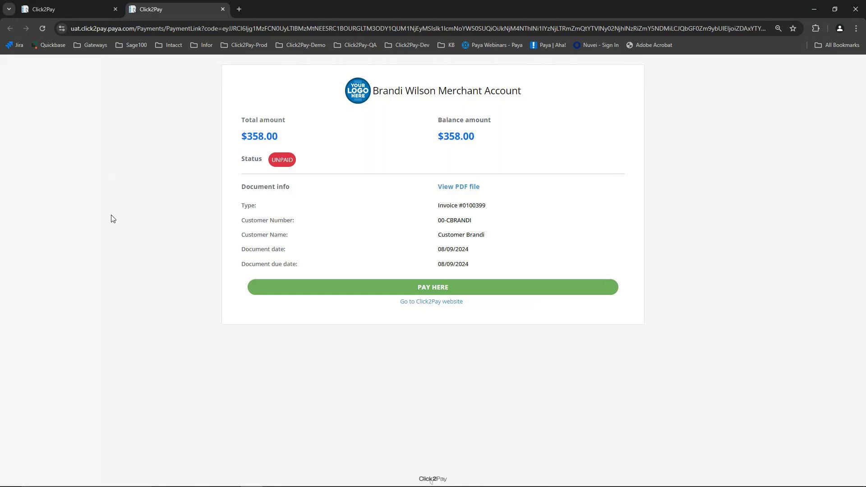
click(76, 9)
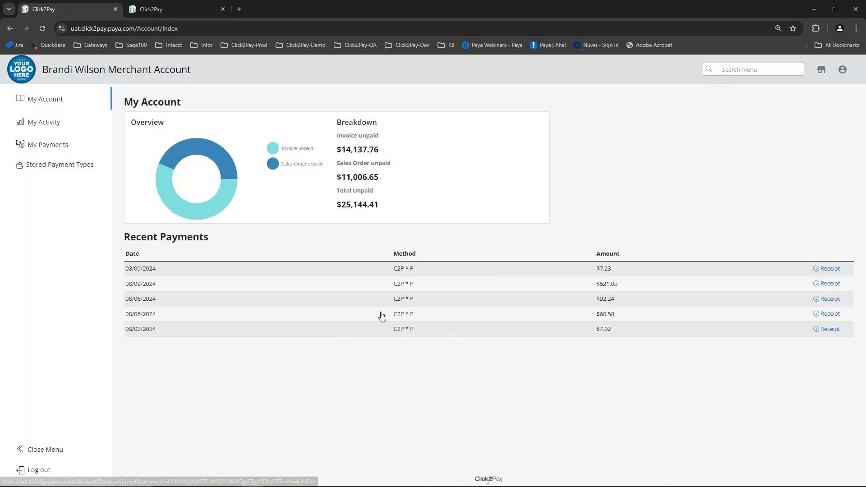
Step: Open My Payments and view the paid invoices 0200417, 0200415 and 0200416 behind the $7.23 payment
click(45, 149)
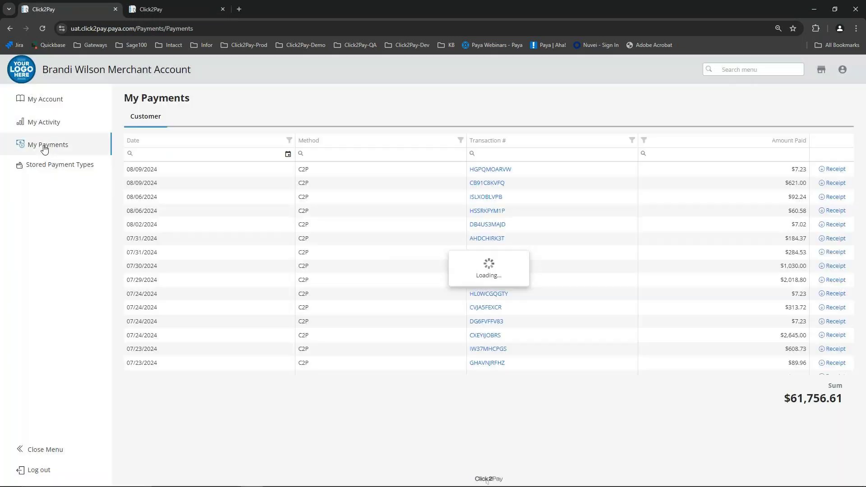
scroll(372, 269, down, 15)
scroll(373, 269, up, 15)
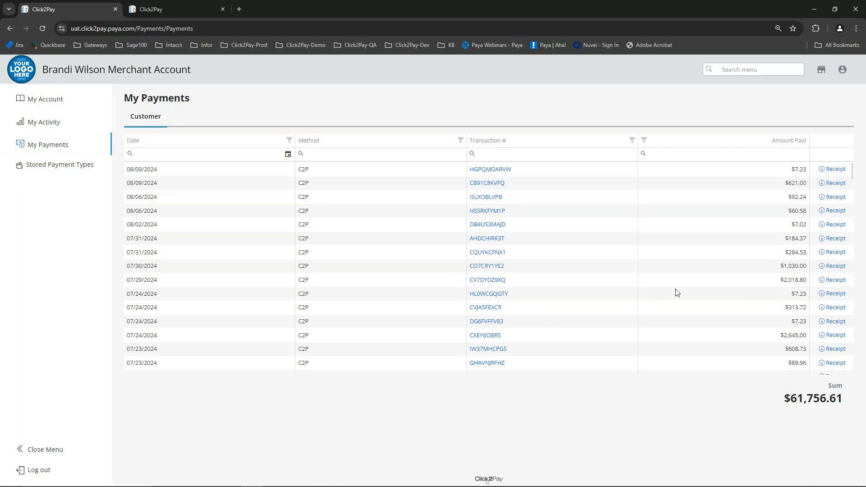
click(504, 294)
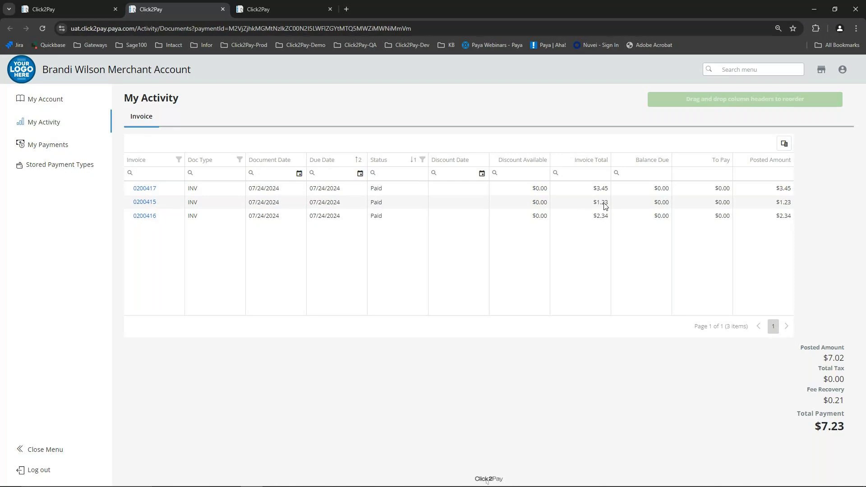
click(144, 202)
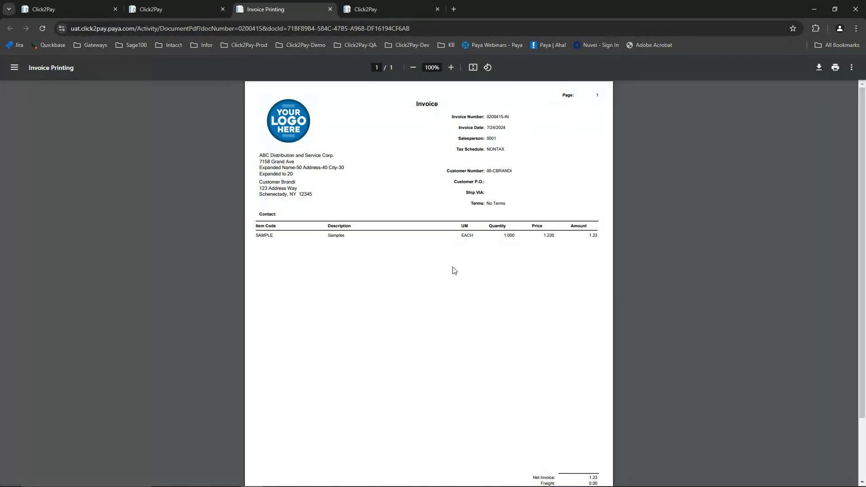
scroll(453, 270, down, 2)
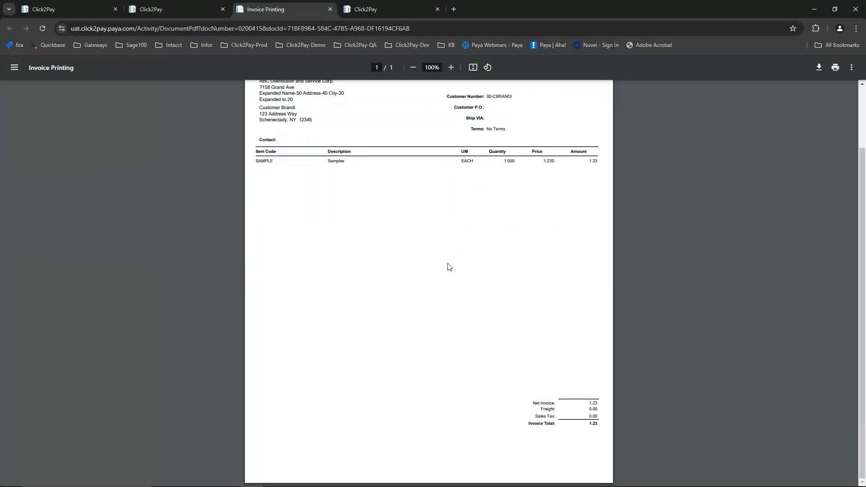
scroll(448, 267, up, 2)
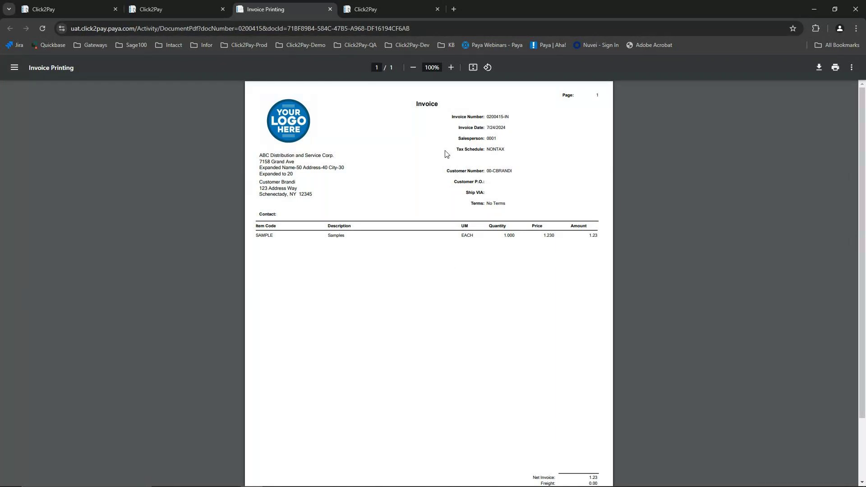
click(334, 13)
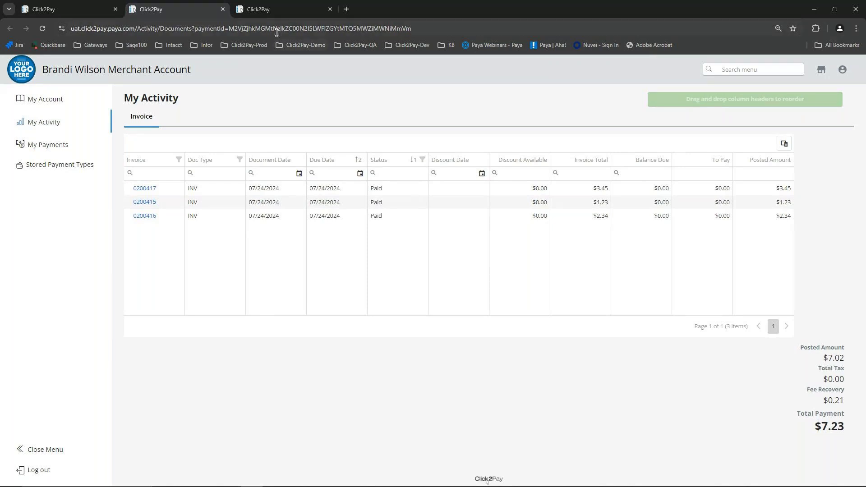
Step: Close the paid documents tab and open Stored Payment Types from My Payments
click(223, 9)
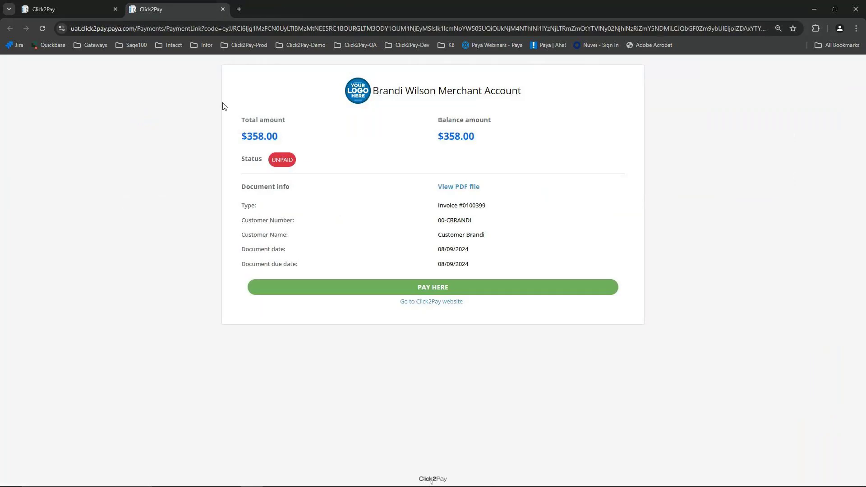
click(77, 4)
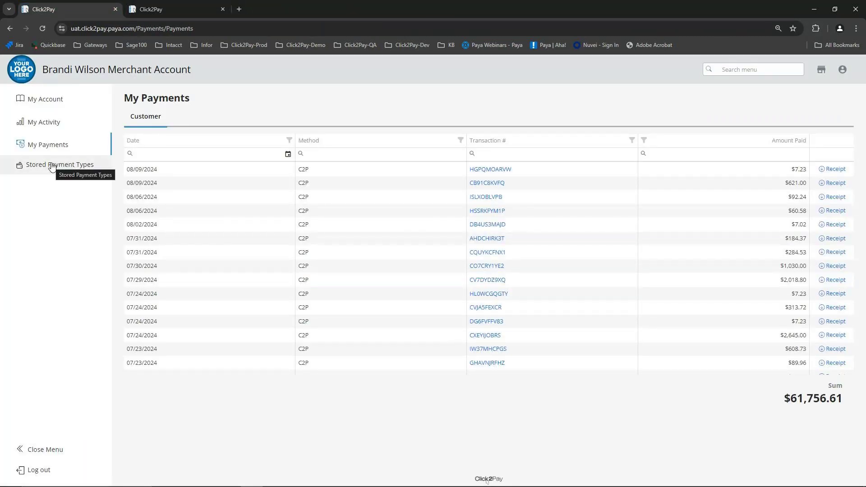
click(52, 165)
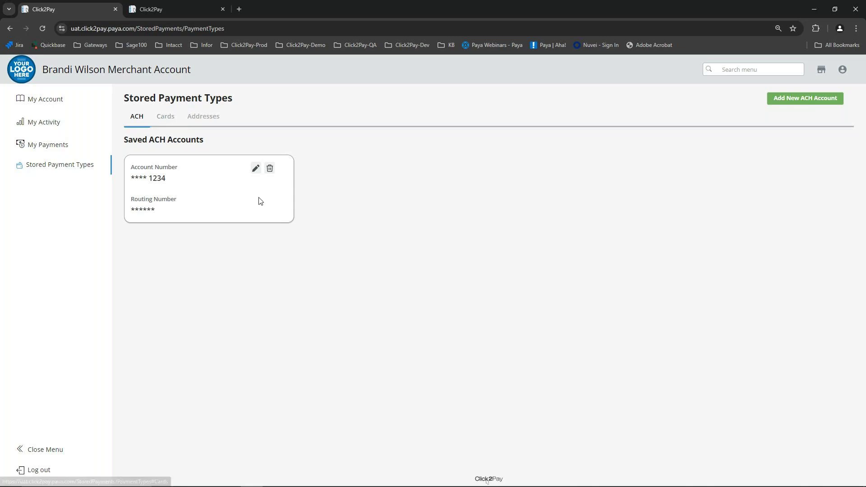
Step: Switch to the Cards tab to list the two saved cards ending 5454
click(167, 117)
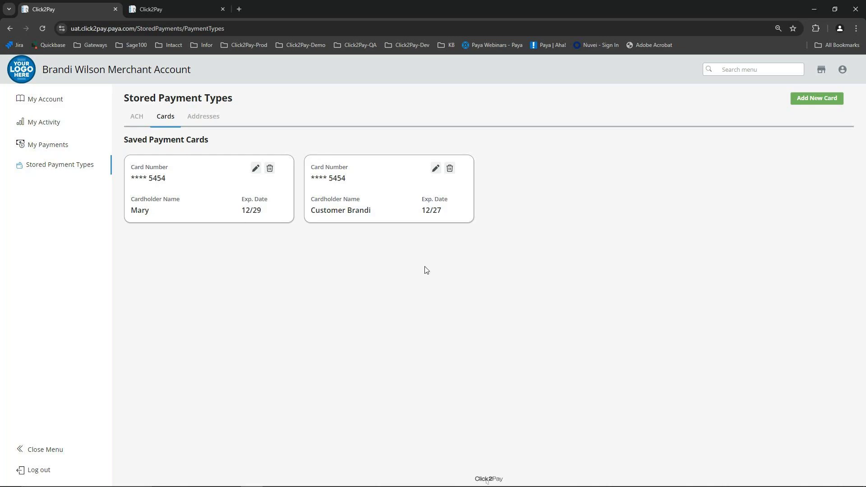
Step: Open My Activity to list the 365 invoice items with $13,519.76 past due
click(61, 124)
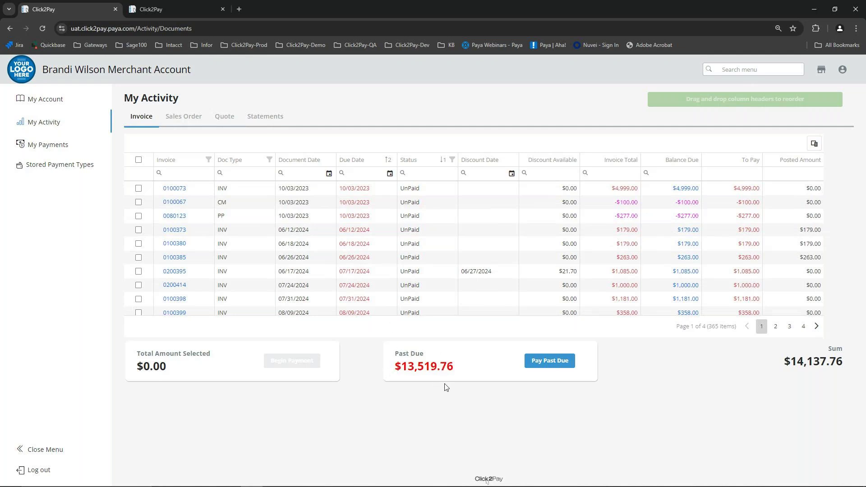
Step: Select all past-due items, clear them, then check only credit memo 0100067 and payment 0080123
click(545, 362)
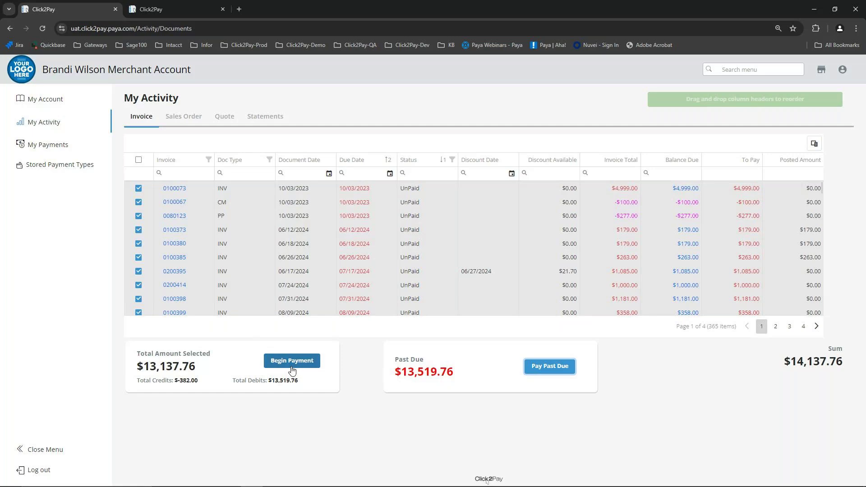
click(138, 162)
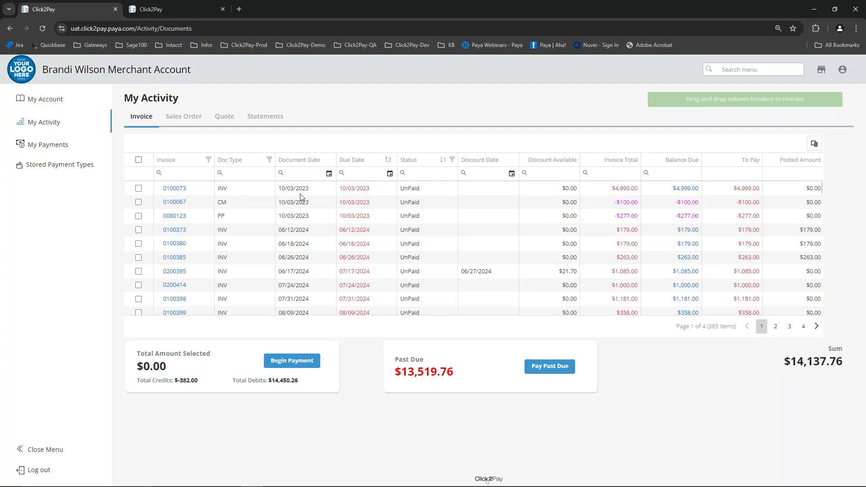
click(139, 203)
click(138, 216)
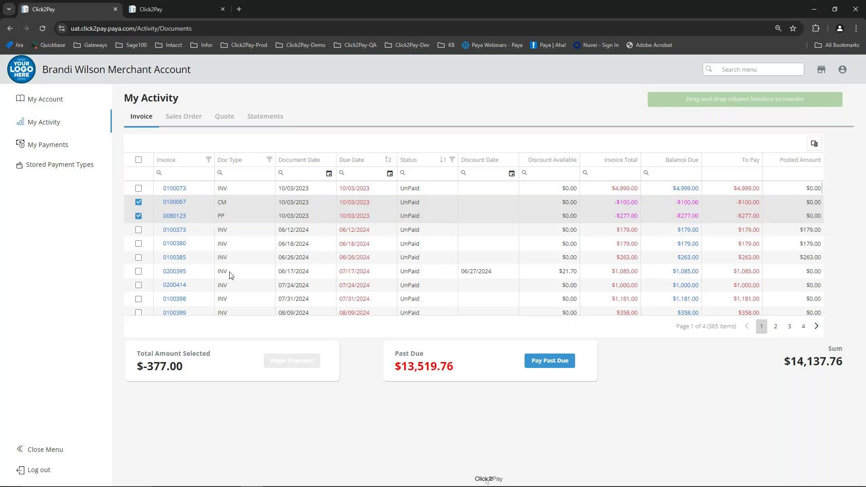
Step: Uncheck the credit memo and prepayment, leaving invoices 0100385 and 0200395 selected
click(138, 271)
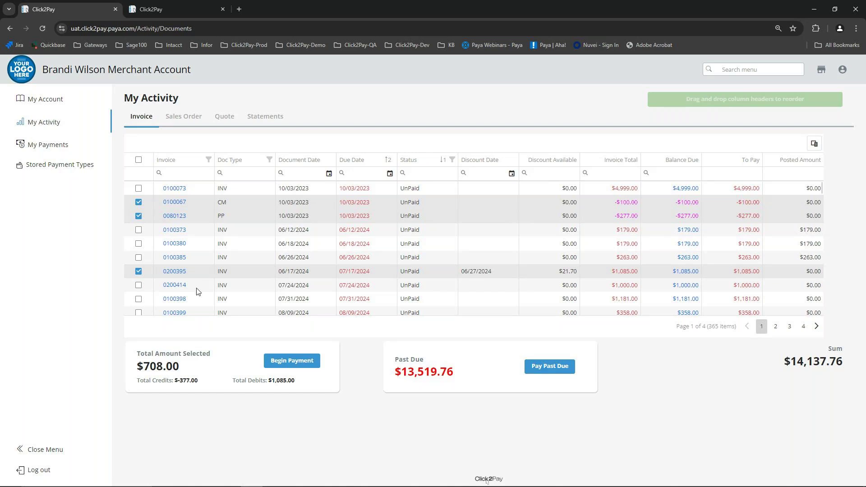
click(139, 204)
click(139, 216)
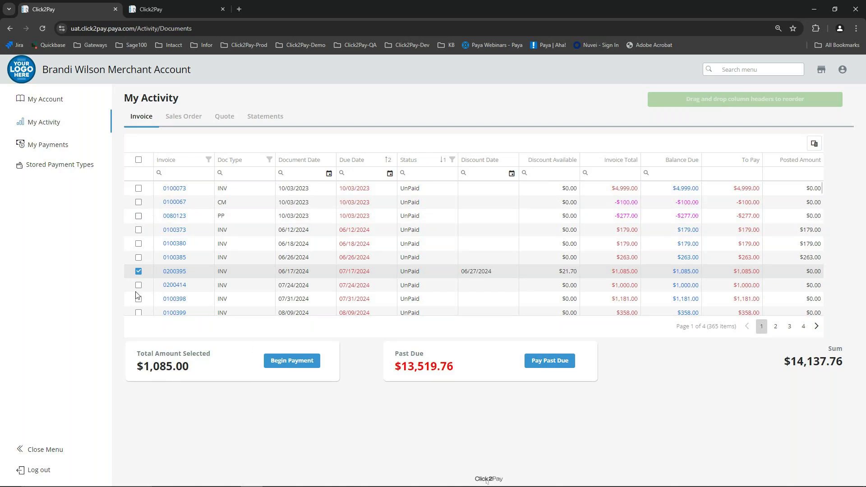
click(137, 270)
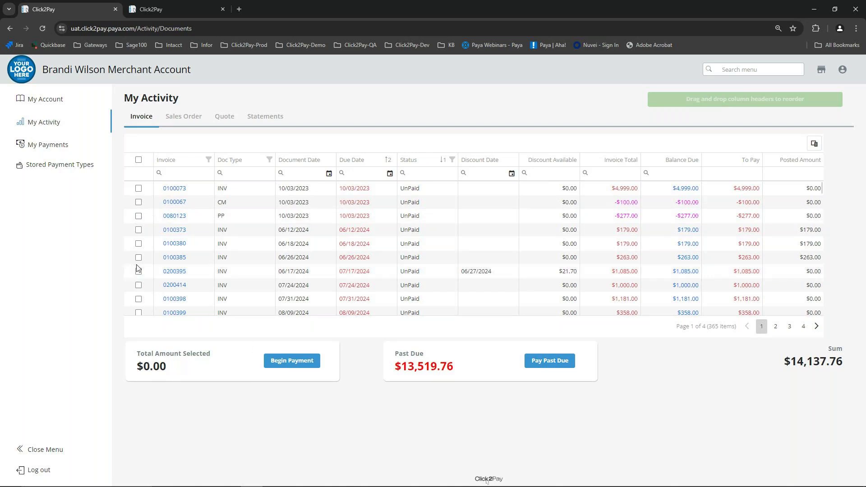
click(138, 257)
click(138, 271)
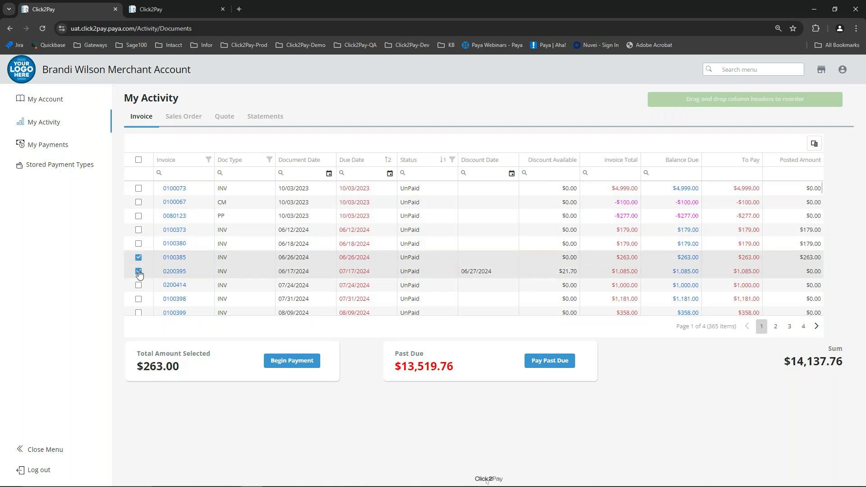
Step: Pay $1,348.00 for invoices 0100385 and 0200395 with the saved card expiring 12/2029
click(280, 363)
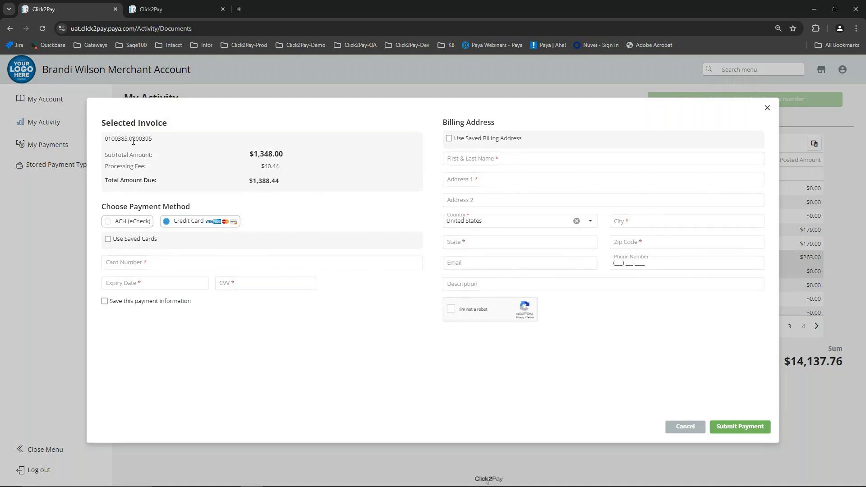
click(143, 241)
click(144, 255)
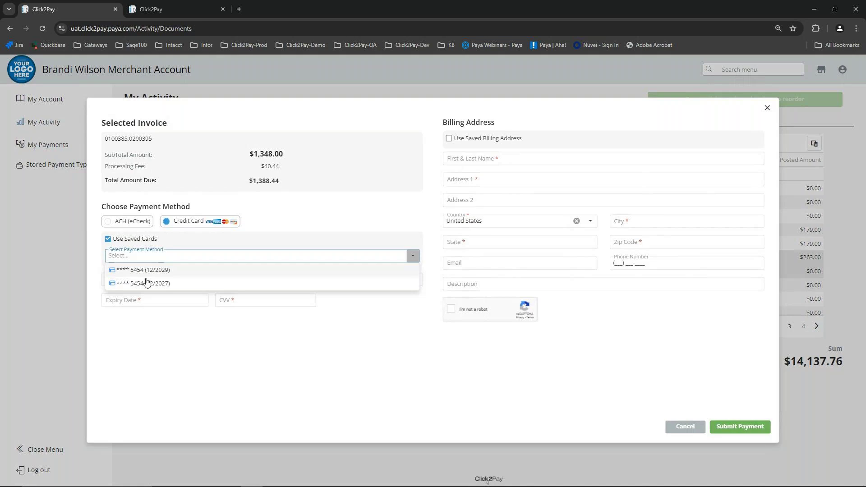
click(165, 269)
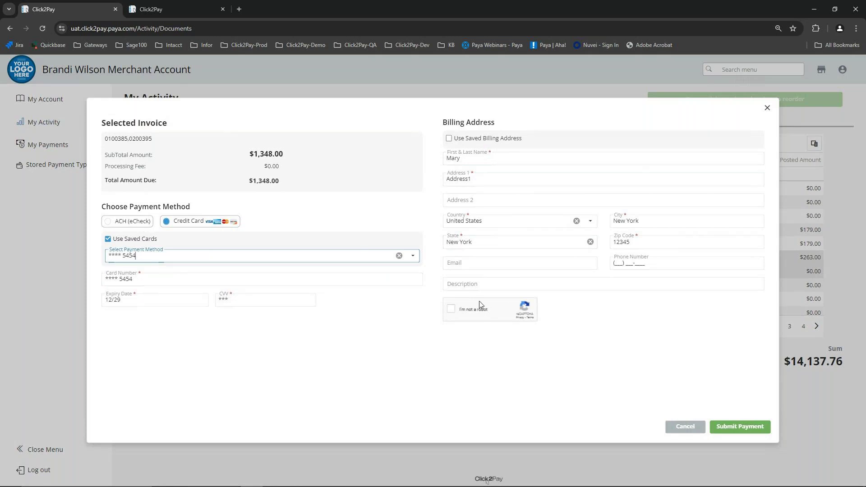
click(451, 309)
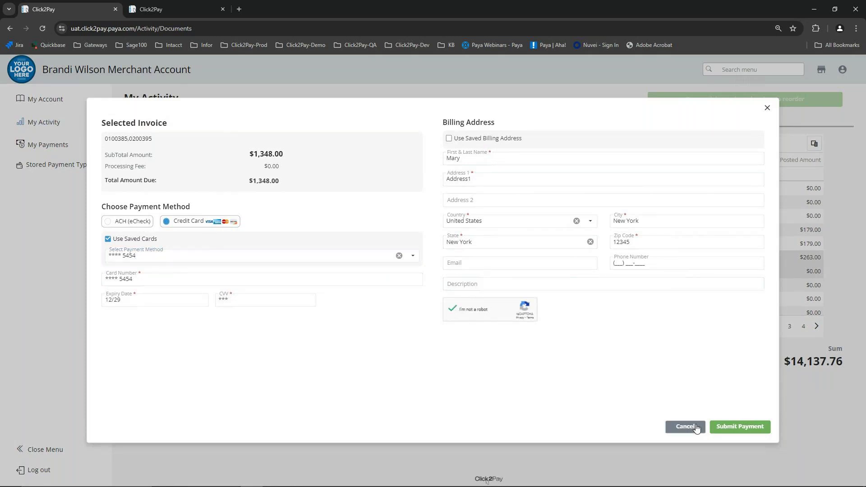
click(745, 432)
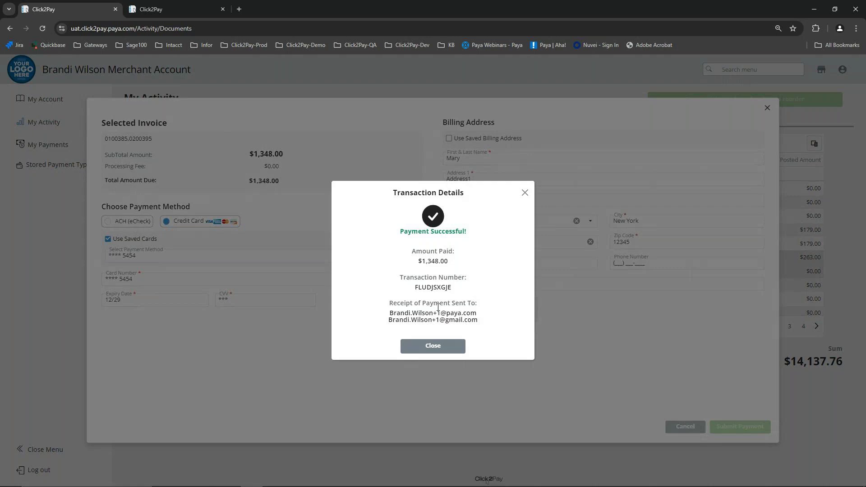
Step: Close the payment confirmation, minimize Chrome, and advance the slide show to slide 12 'What's in a name?'
click(429, 351)
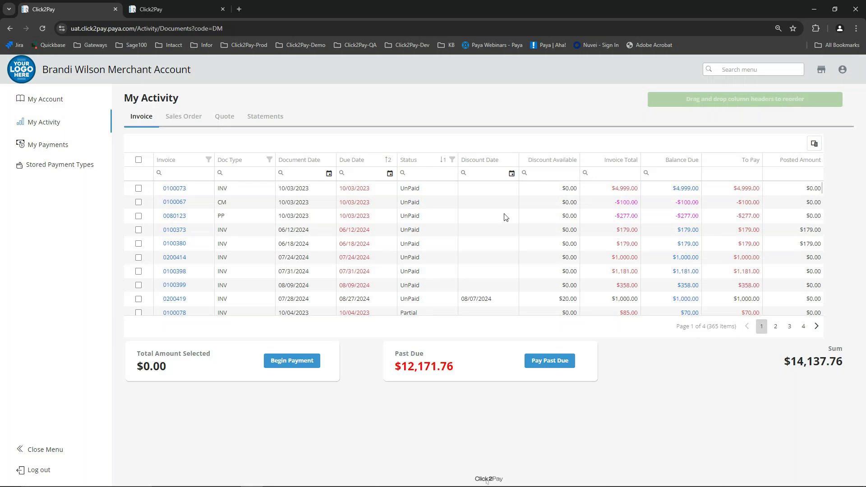
mouse_move(216, 484)
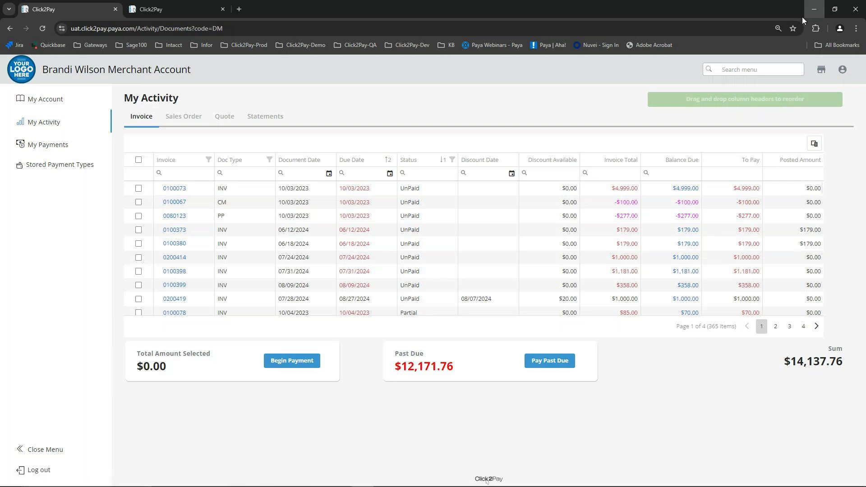
click(814, 9)
click(139, 346)
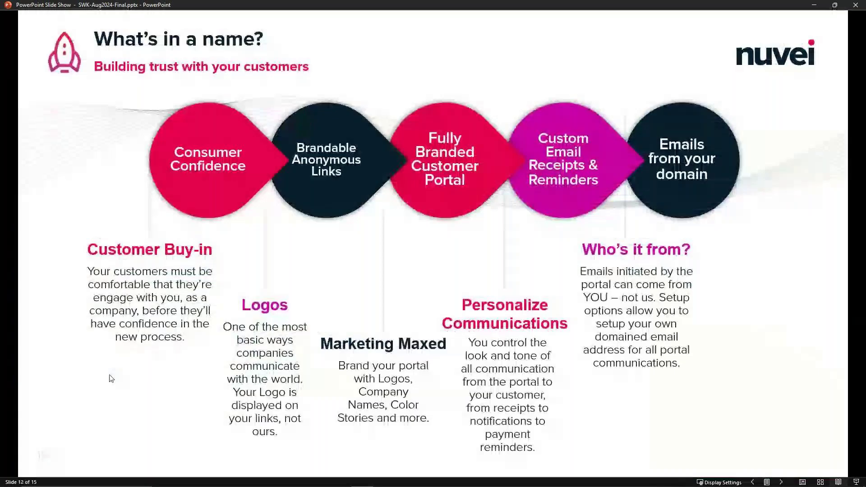
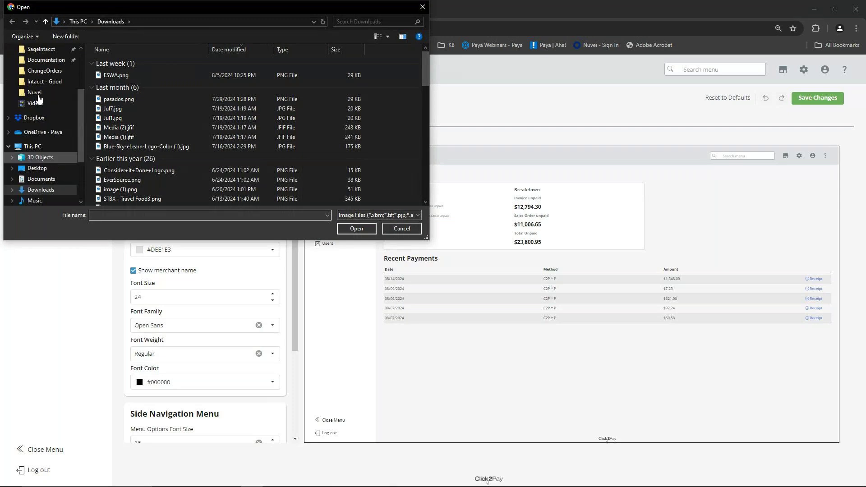
Step: Upload the 'your logo here' PNG from the Documentation folder as the company logo
click(52, 143)
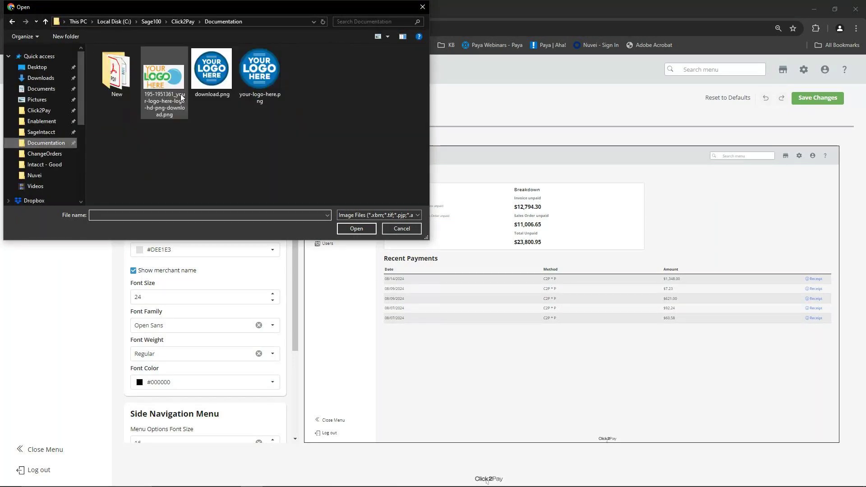
double_click(169, 71)
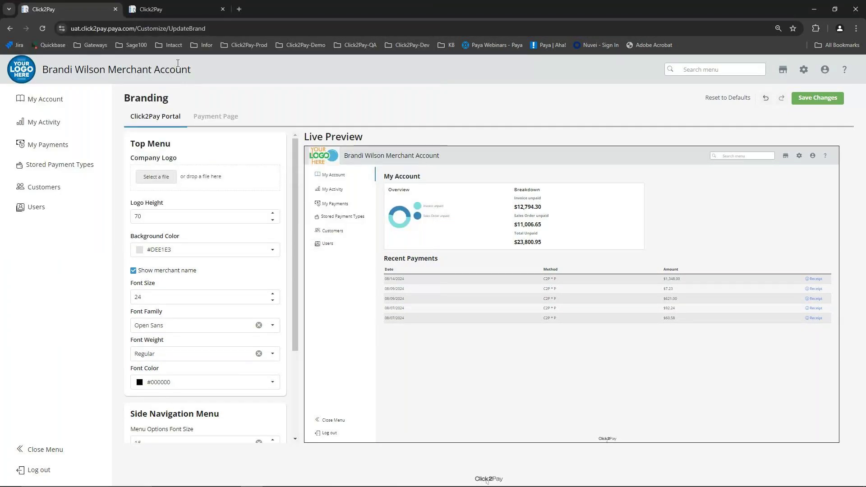
click(273, 217)
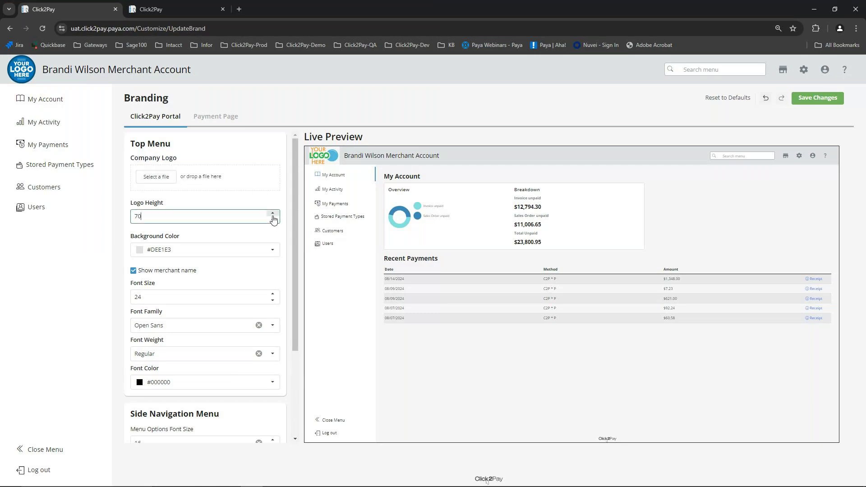
Step: Set the top menu background colour to green #61b811
click(273, 250)
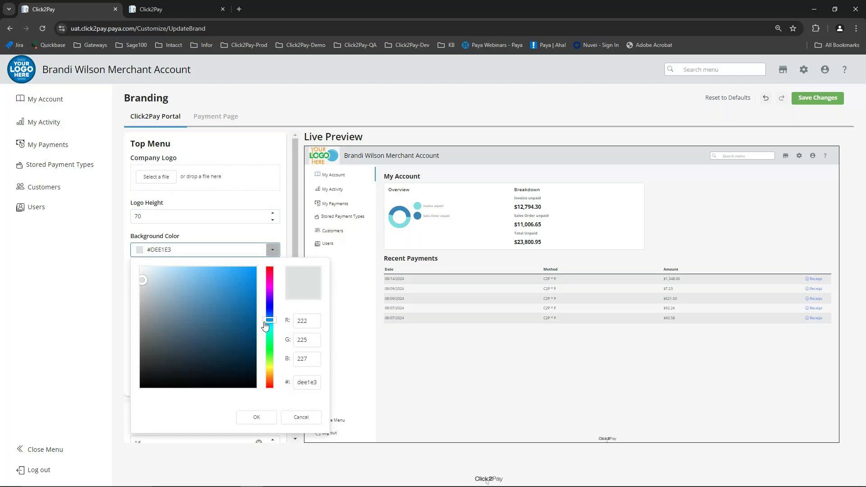
drag(265, 325, 269, 357)
drag(143, 281, 247, 302)
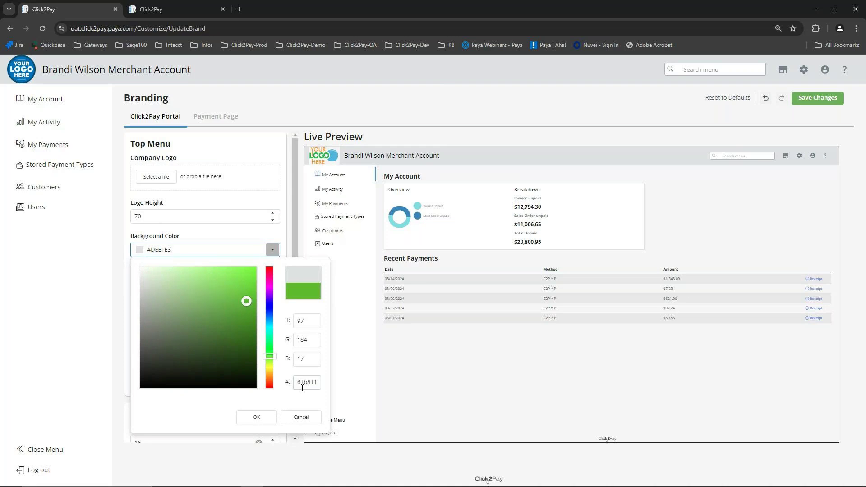
click(255, 416)
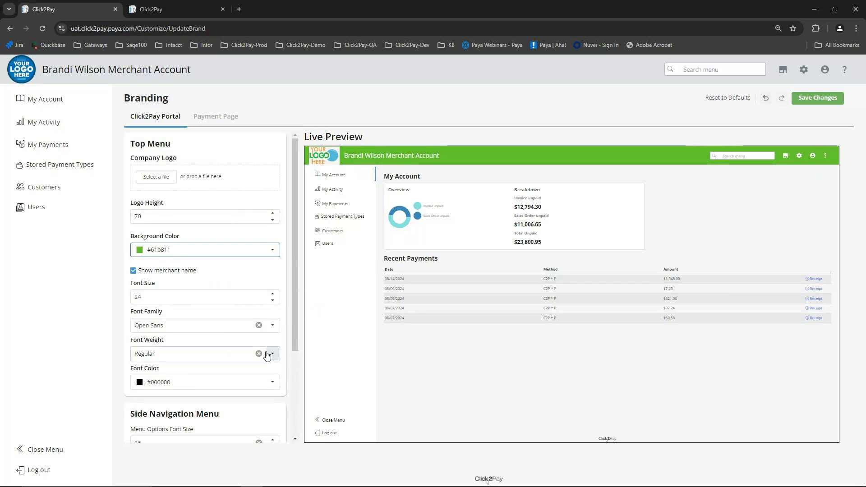
Step: Set the merchant name font colour to brown #bf5c00
click(272, 382)
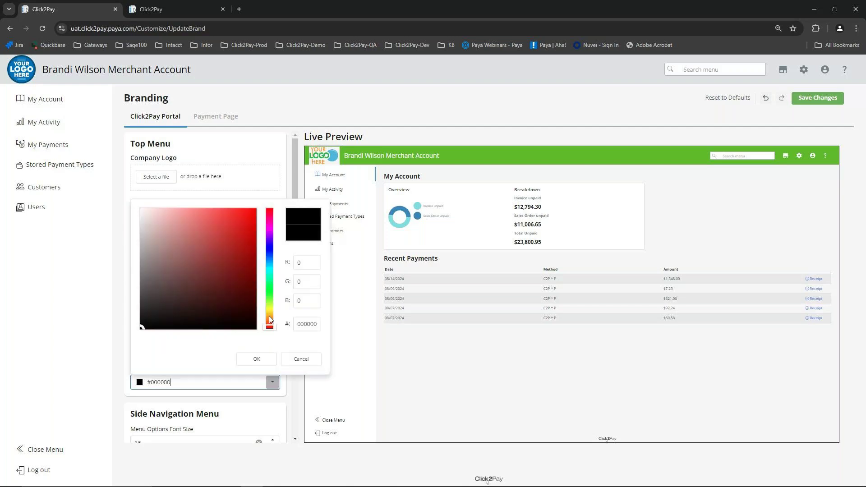
click(269, 318)
drag(243, 280, 266, 239)
click(256, 359)
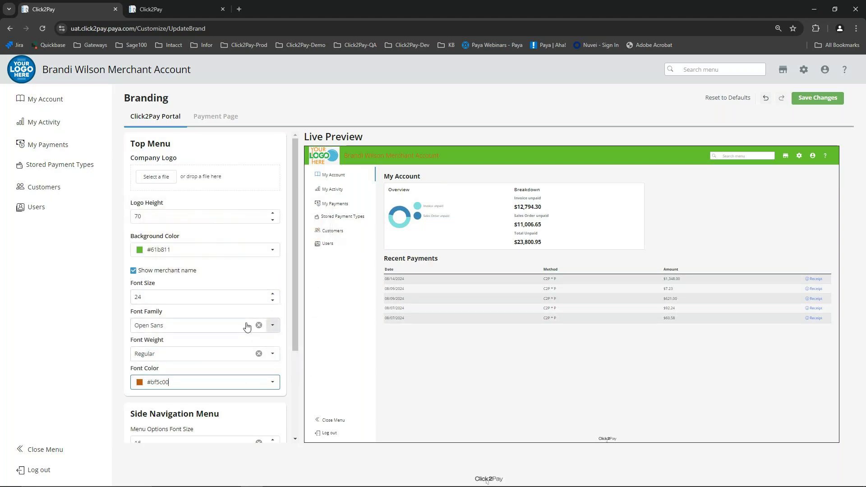
Step: Make the merchant name Goudy Old Style, Bold, at font size 29
click(273, 326)
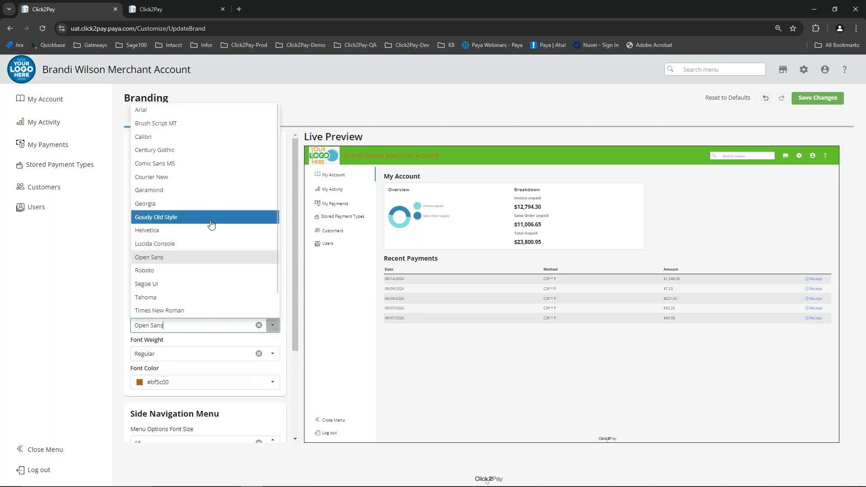
click(211, 218)
click(272, 354)
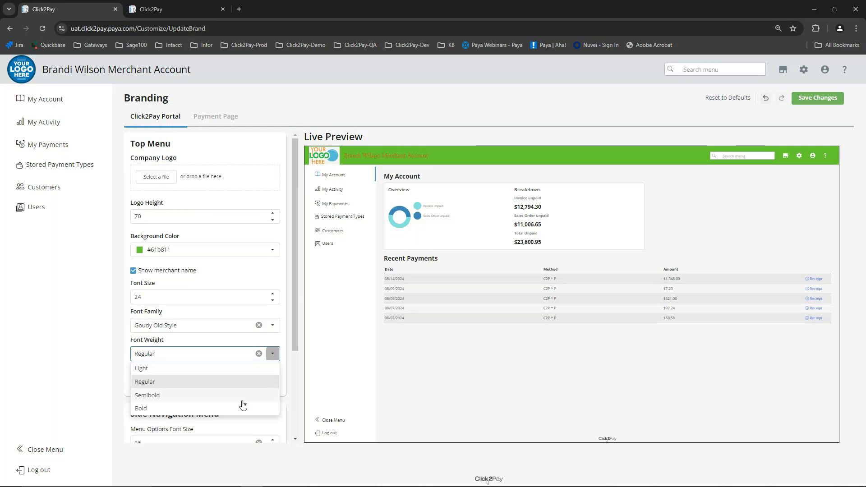
click(245, 409)
click(272, 294)
click(273, 294)
click(272, 293)
click(273, 294)
click(272, 293)
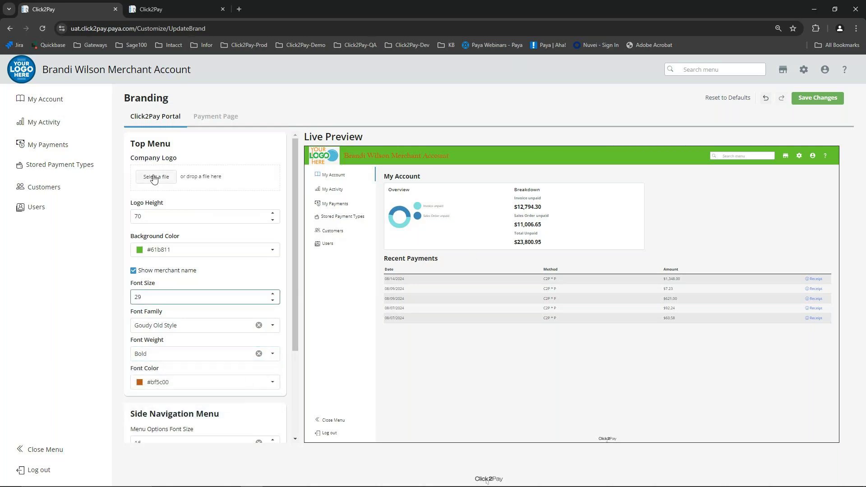
Step: Save the branding changes, then check the settings panel down to the Colors section
click(826, 99)
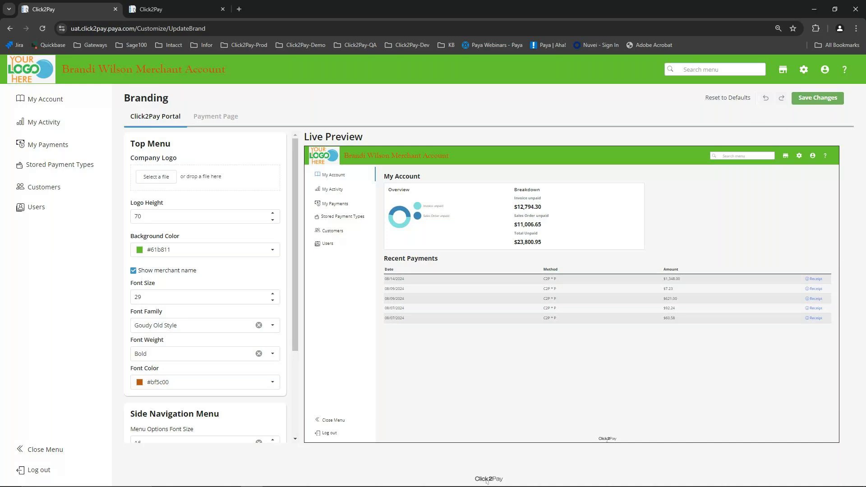
scroll(152, 345, down, 3)
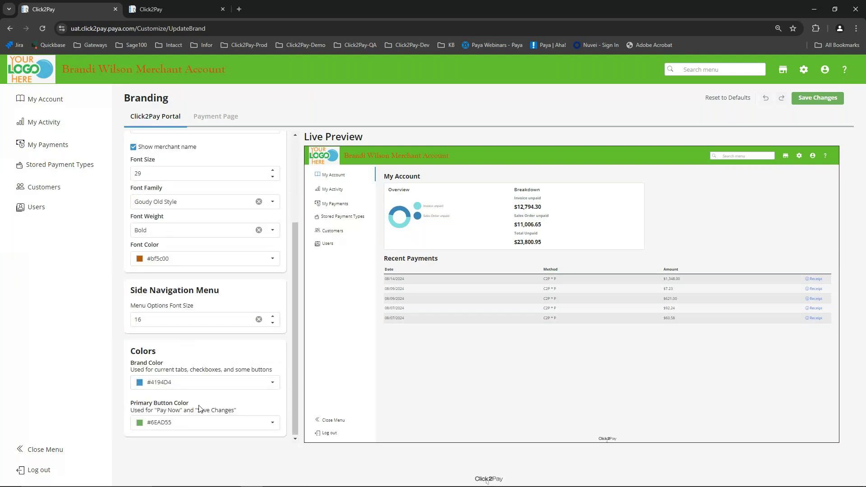
scroll(201, 409, up, 2)
scroll(201, 409, up, 1)
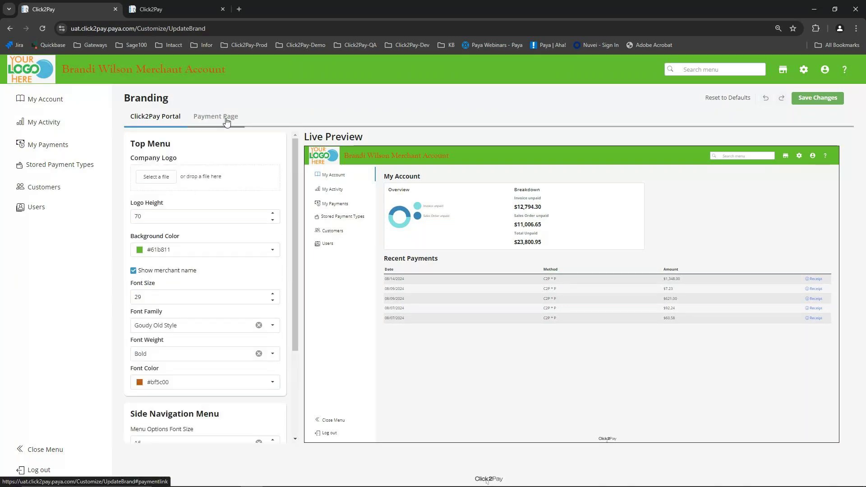
Step: Switch Branding to the Payment Page settings showing the $1.00 invoice preview, and open the gear menu
click(226, 120)
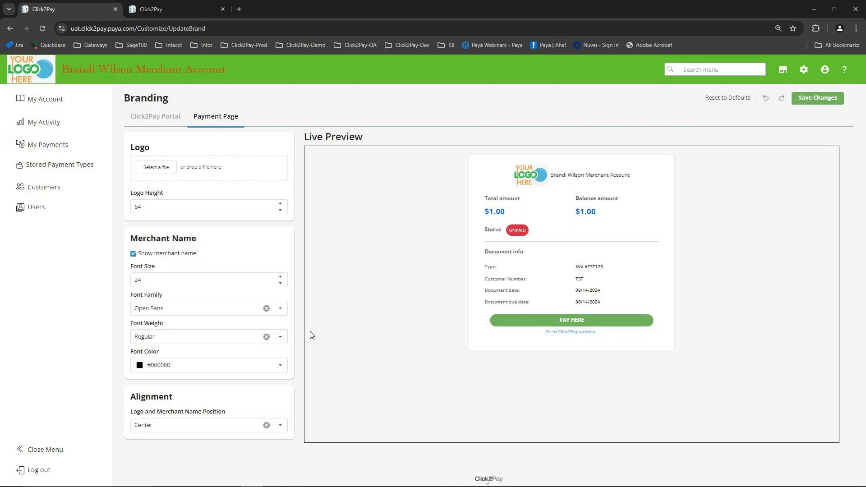
click(803, 71)
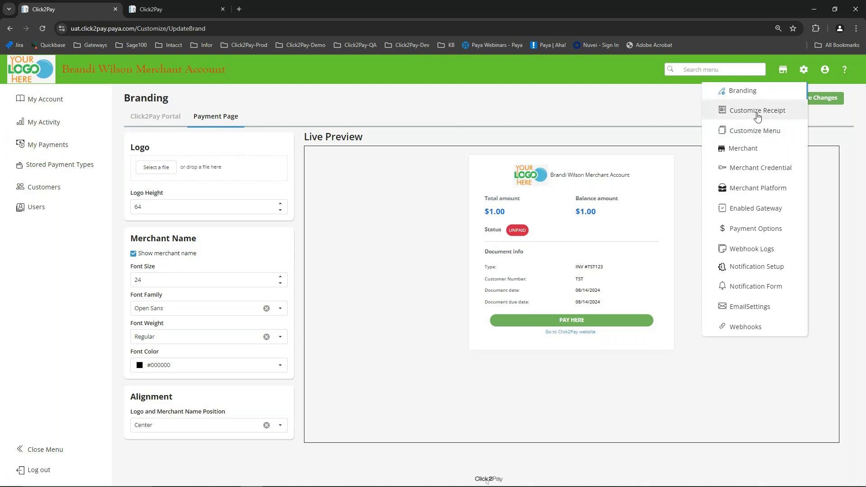
Step: Review the Customize Receipt template with its logo and transaction variables, then reopen the gear menu
click(757, 111)
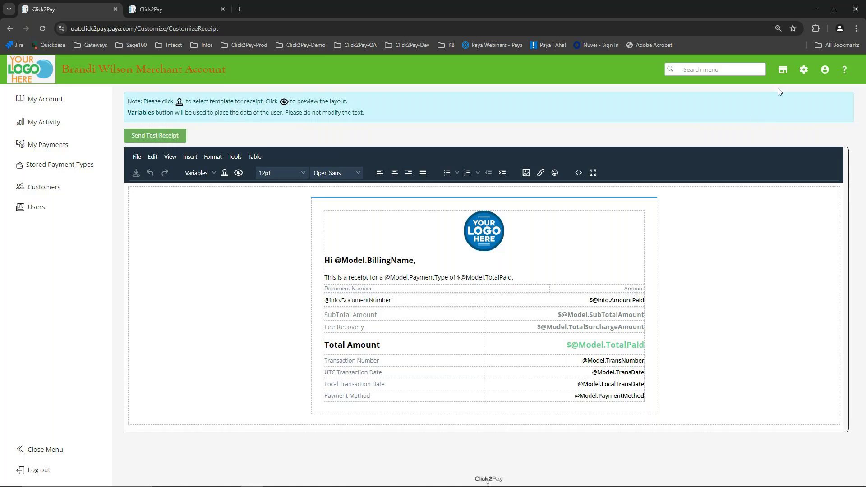
click(804, 70)
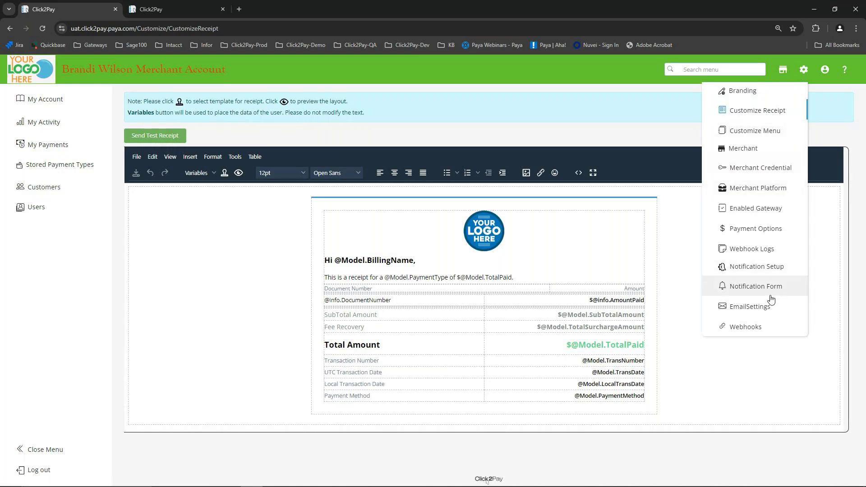
Step: Load the New Transaction Received template in Notification Form, scroll through it, and minimize Chrome
click(770, 299)
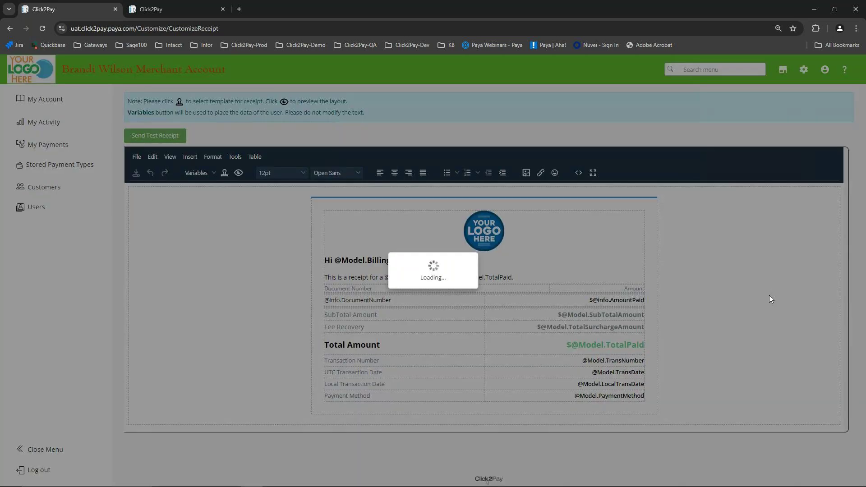
click(377, 130)
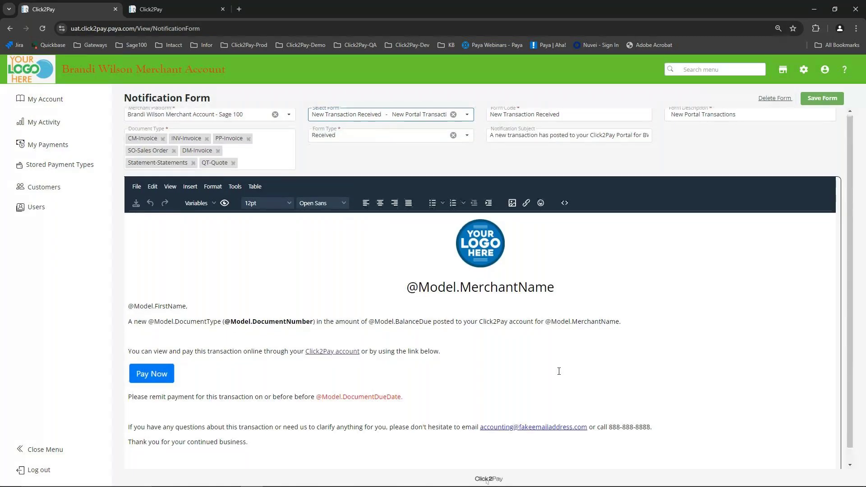
scroll(559, 370, down, 1)
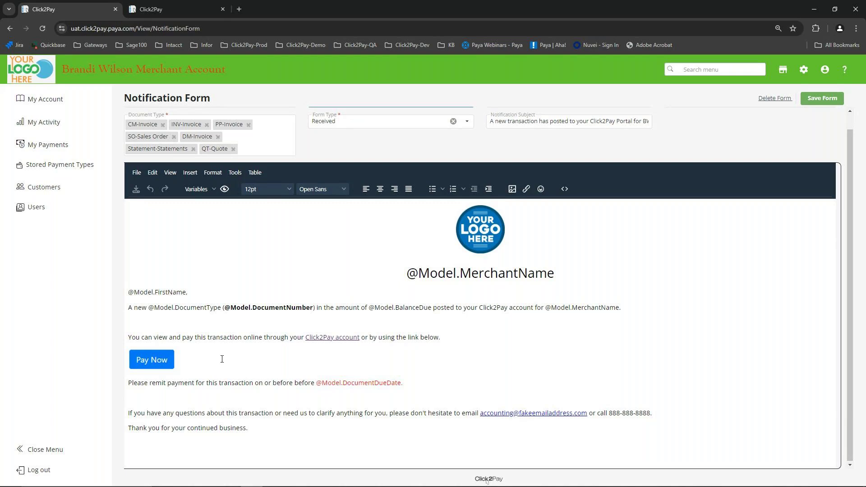
click(810, 10)
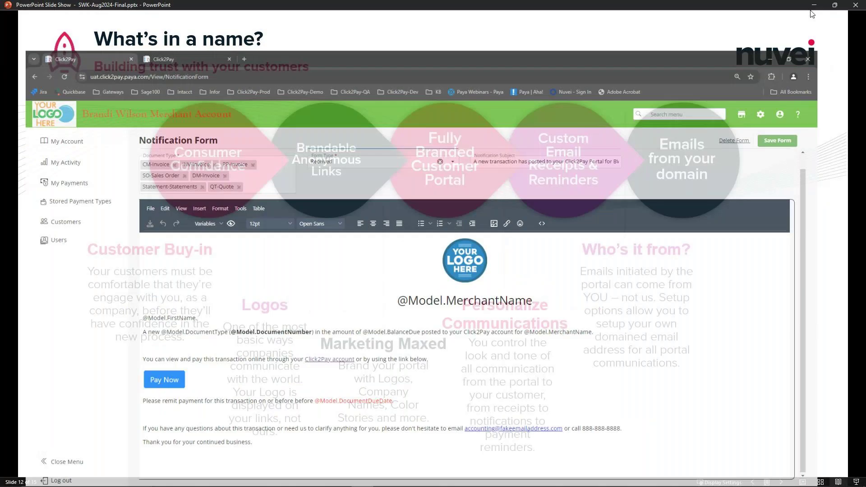